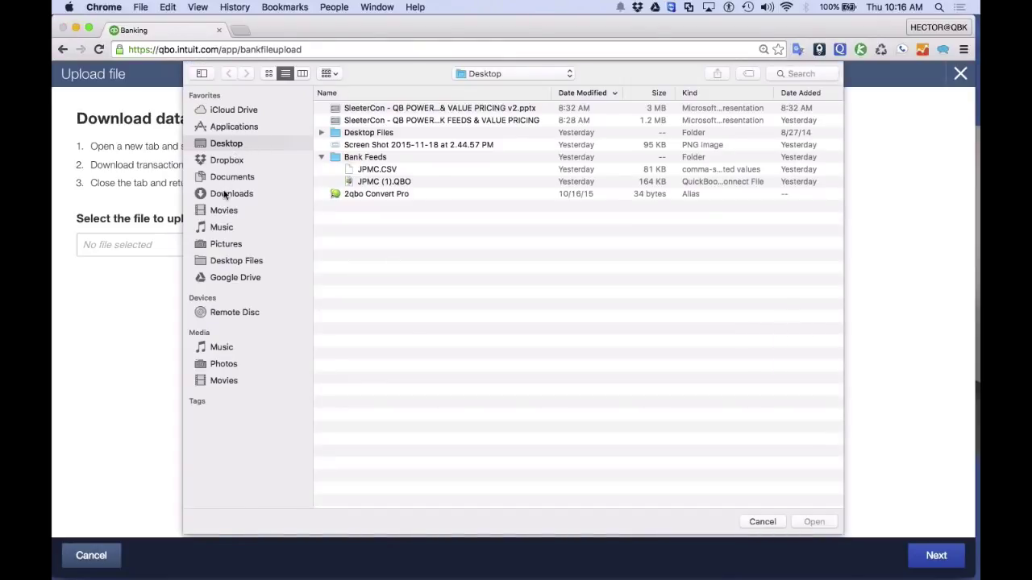
Choose the bank file JPMC (1).QBO from the Bank Feeds folder on the Desktop and submit it for upload.
{"action": "left_click", "coordinate": [230, 193]}
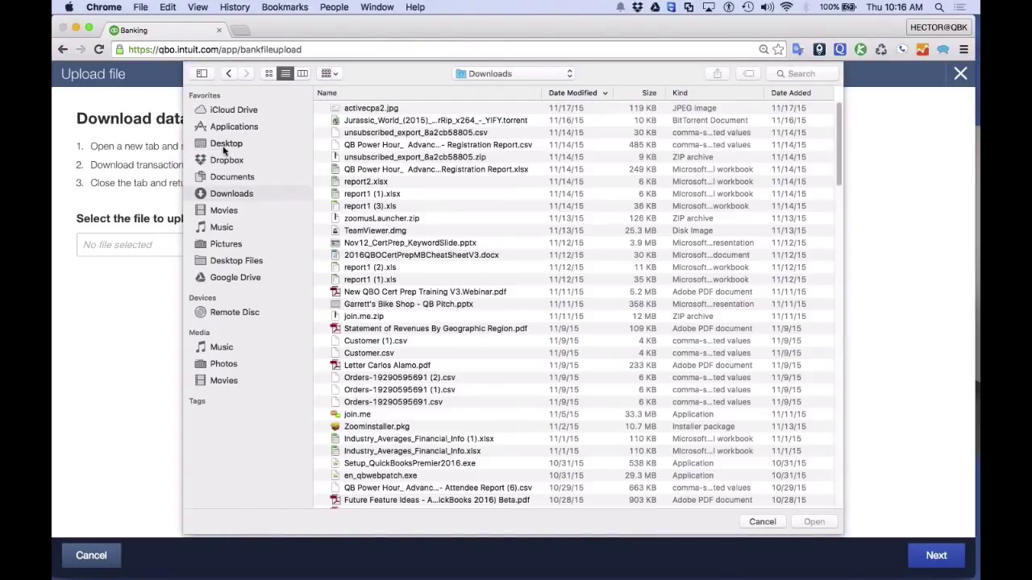
{"action": "left_click", "coordinate": [226, 144]}
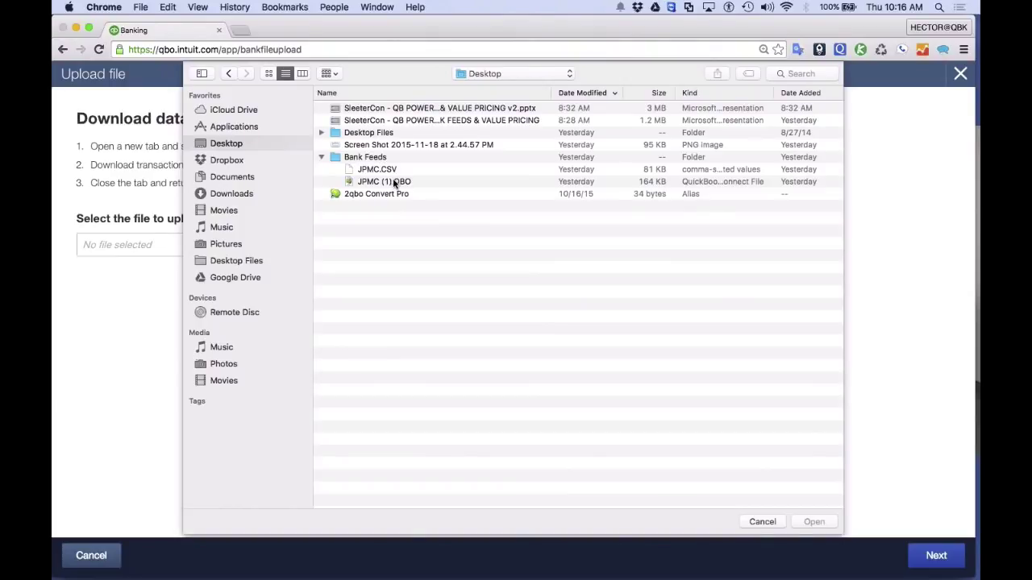
{"action": "left_click", "coordinate": [394, 182]}
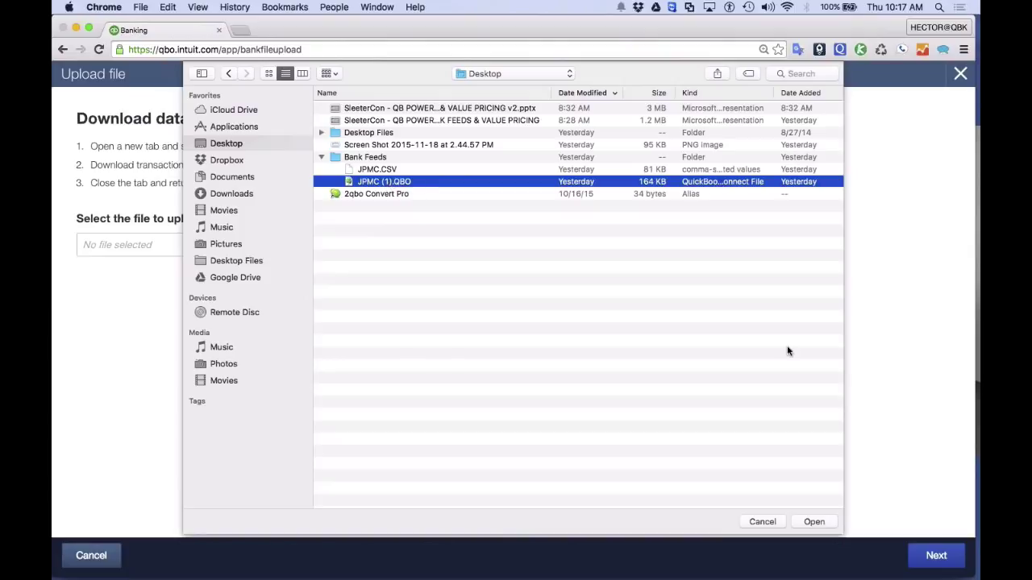
{"action": "left_click", "coordinate": [814, 522]}
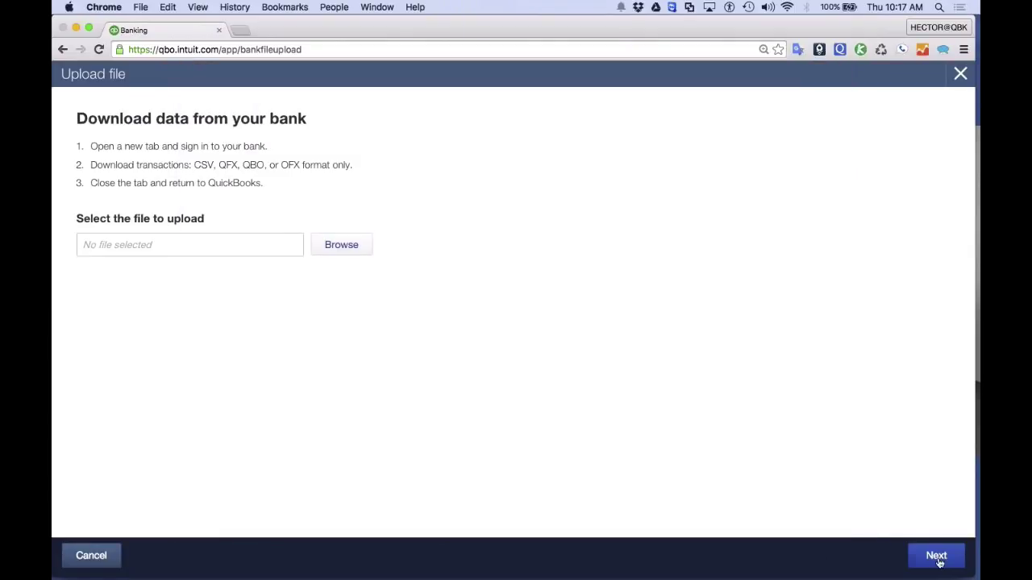
{"action": "left_click", "coordinate": [936, 557]}
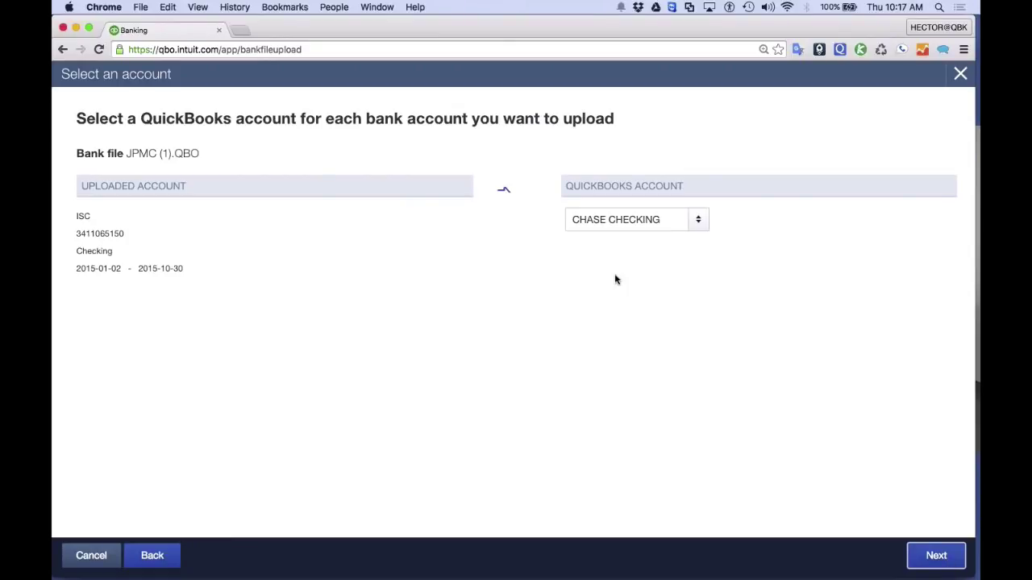
Check the QuickBooks accounts available for the uploaded bank file, keep CHASE CHECKING, and cancel the file upload.
{"action": "left_click", "coordinate": [695, 224]}
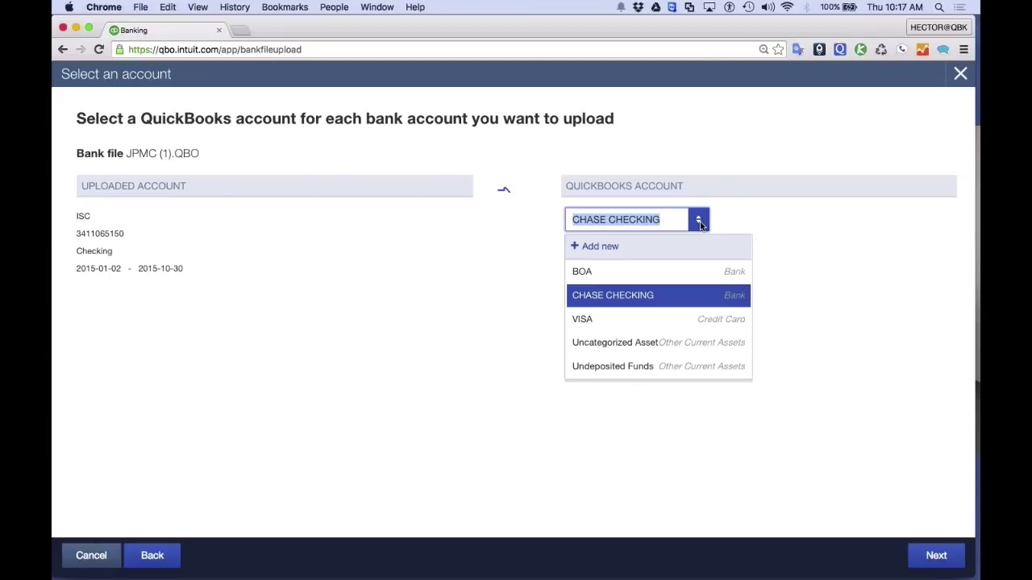
{"action": "left_click", "coordinate": [841, 233]}
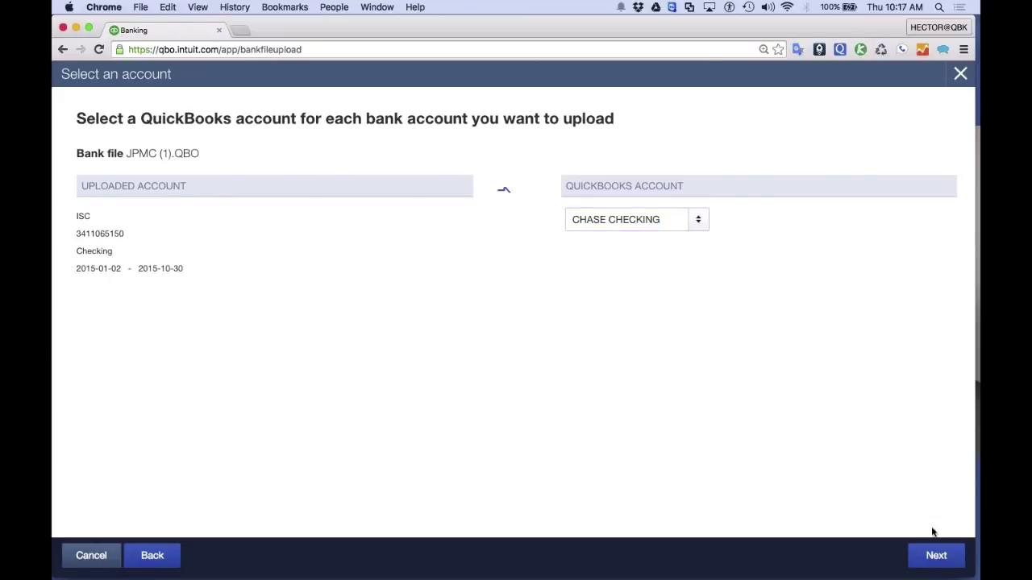
{"action": "left_click", "coordinate": [89, 555]}
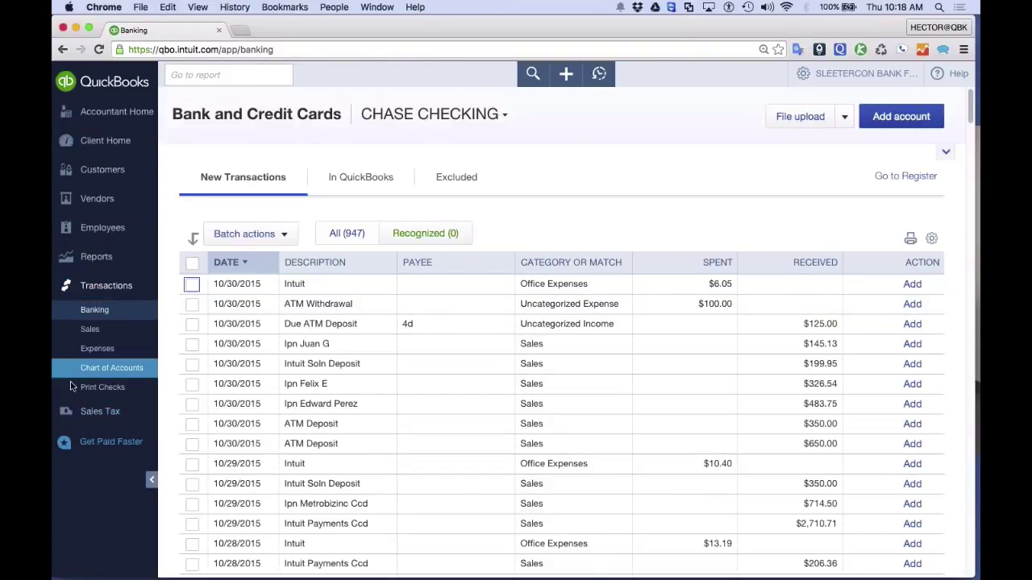
Collapse the main navigation sidebar to give the bank transactions table more room.
{"action": "left_click", "coordinate": [153, 484]}
{"action": "left_click", "coordinate": [153, 483]}
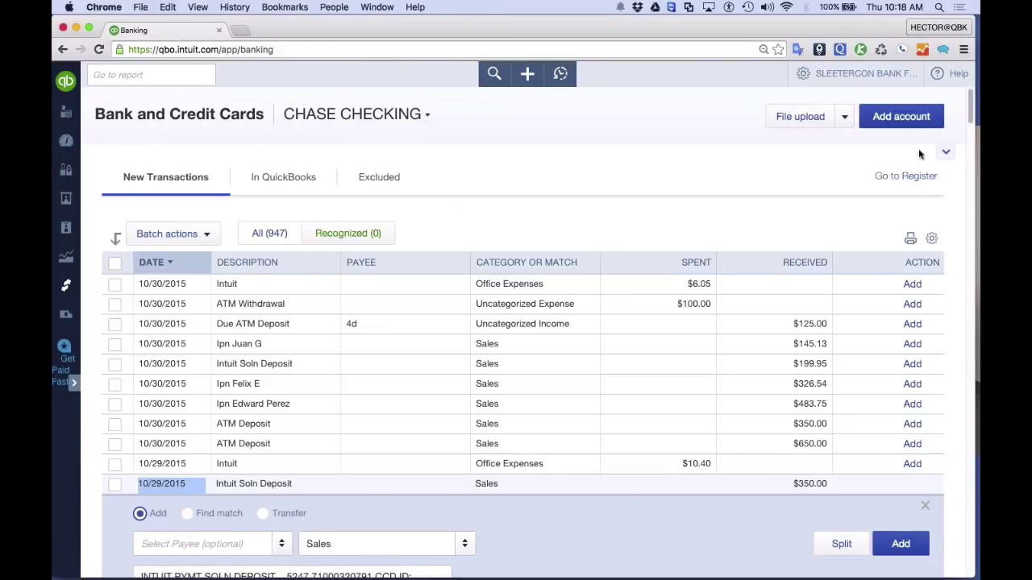
Review the bank account cards and the account list, keeping CHASE CHECKING as the selected account.
{"action": "left_click", "coordinate": [945, 154]}
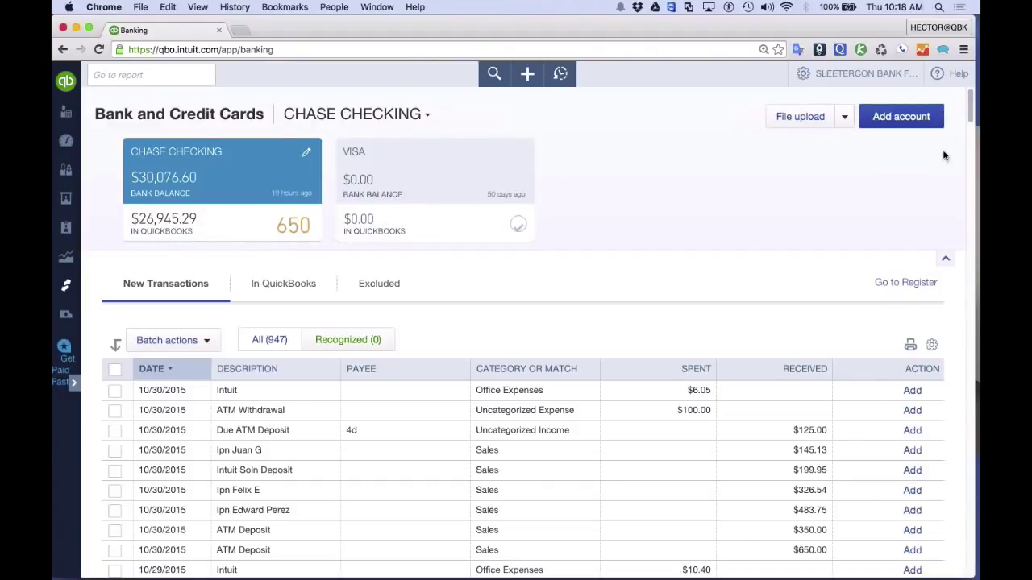
{"action": "left_click", "coordinate": [946, 262]}
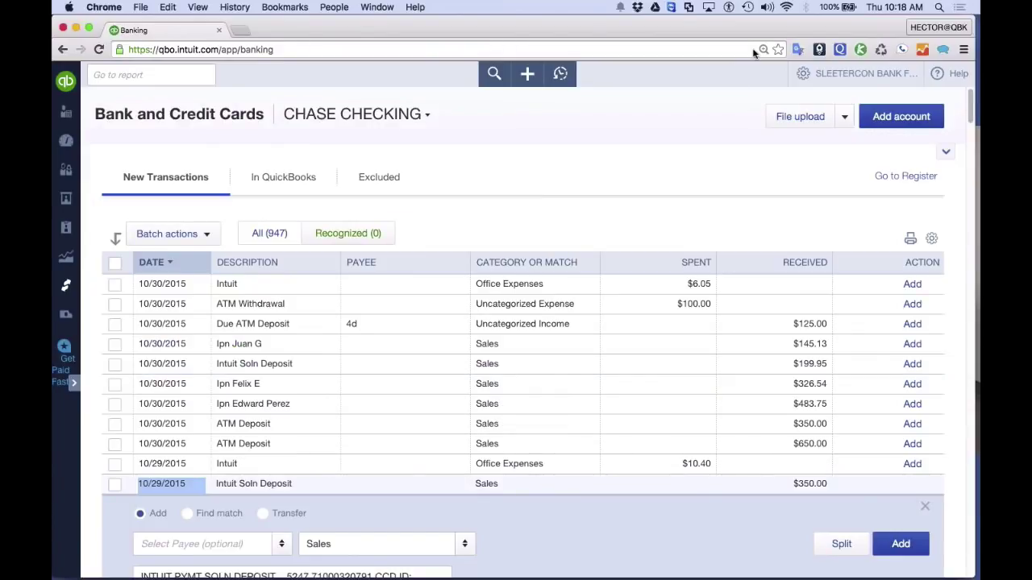
{"action": "left_click", "coordinate": [428, 115]}
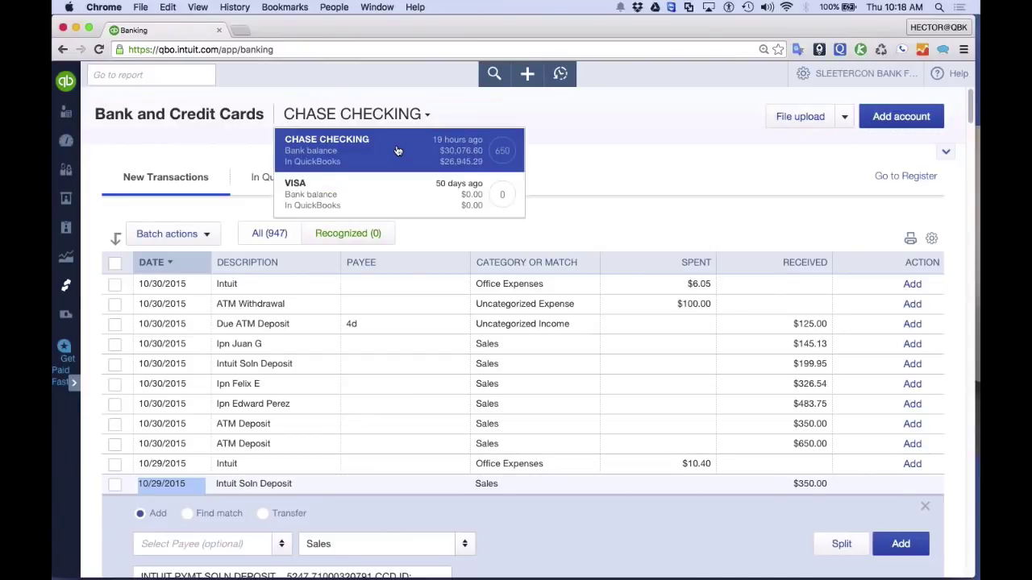
{"action": "left_click", "coordinate": [450, 166]}
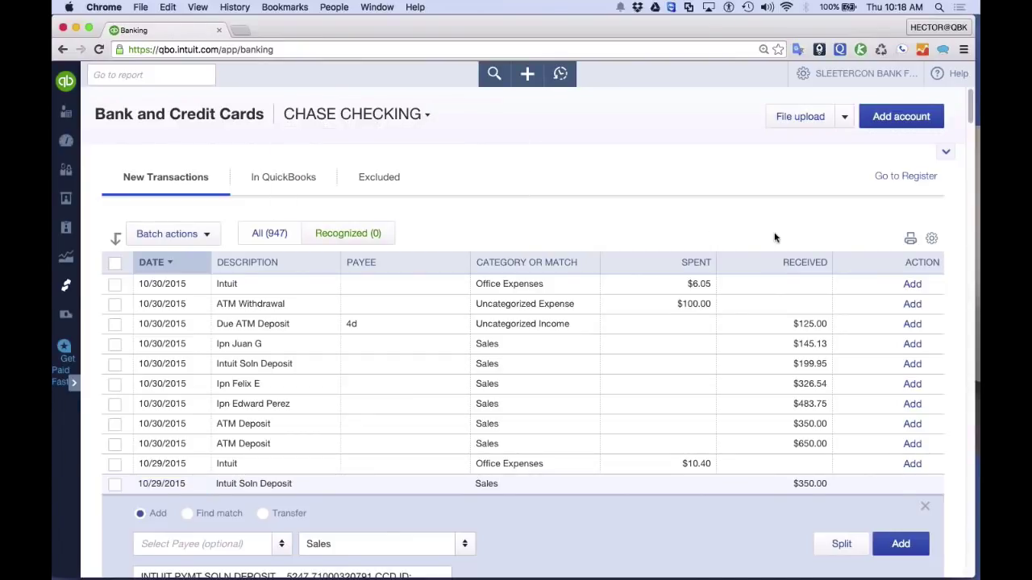
Compare the compact and regular row layouts and check the available row counts, leaving Compact on and Rows at 300.
{"action": "left_click", "coordinate": [930, 241]}
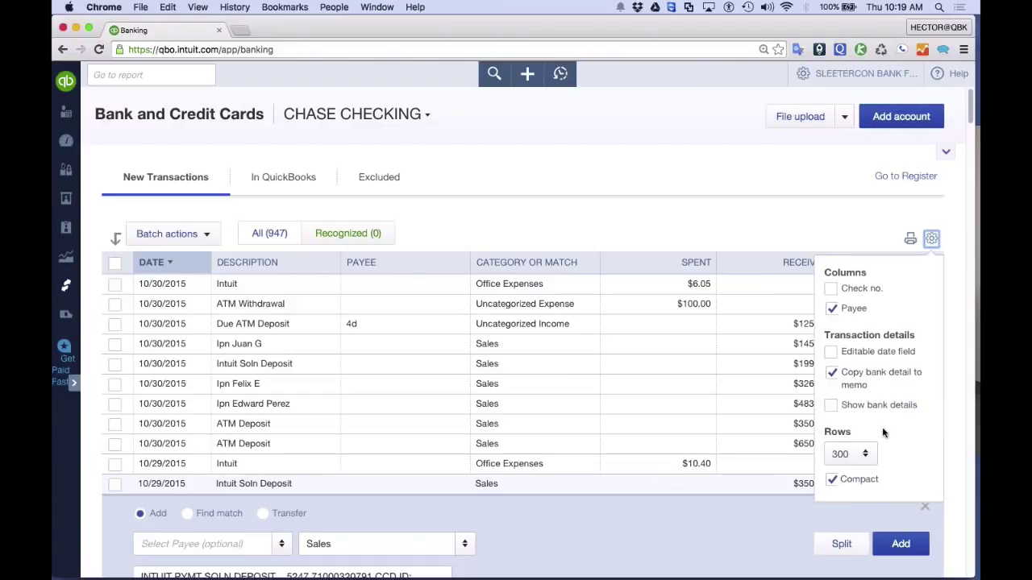
{"action": "left_click", "coordinate": [831, 481]}
{"action": "left_click", "coordinate": [831, 481]}
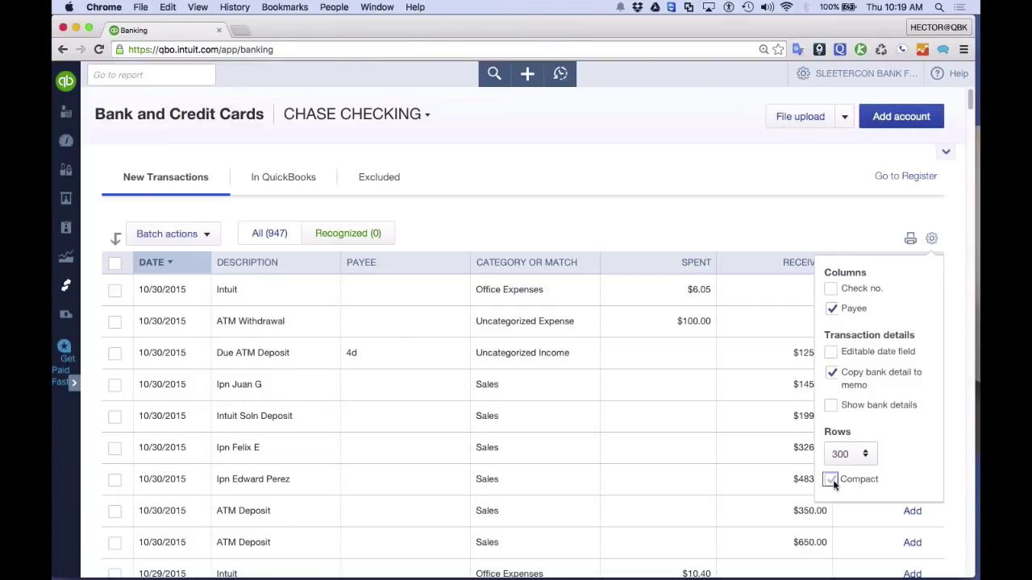
{"action": "left_click", "coordinate": [831, 479]}
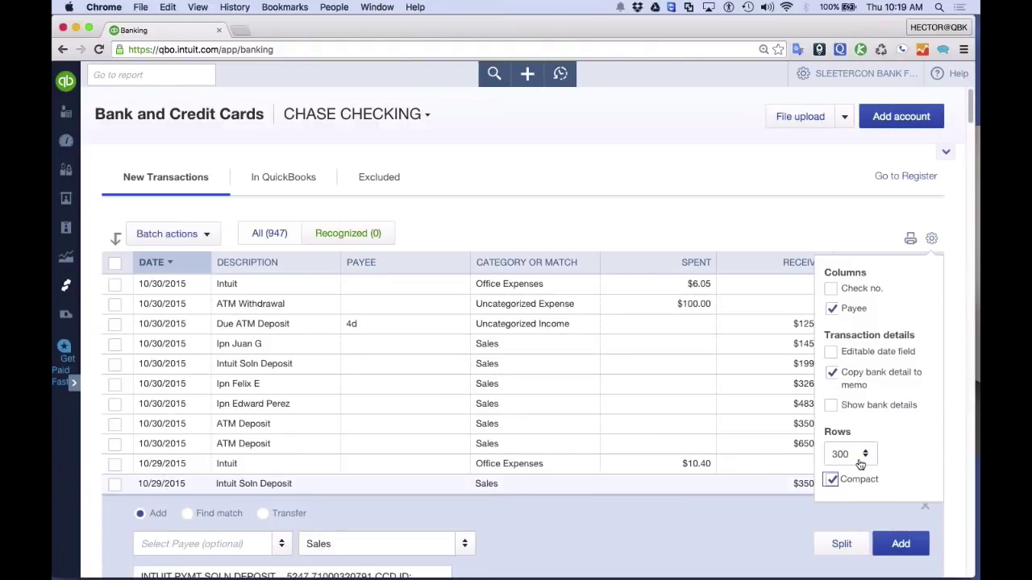
{"action": "left_click", "coordinate": [860, 456]}
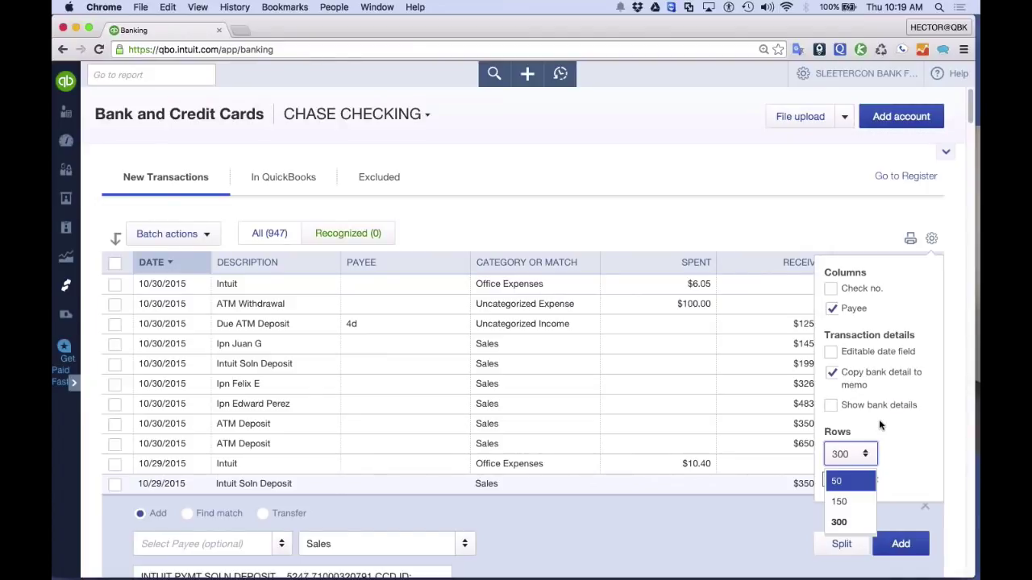
{"action": "left_click", "coordinate": [924, 434]}
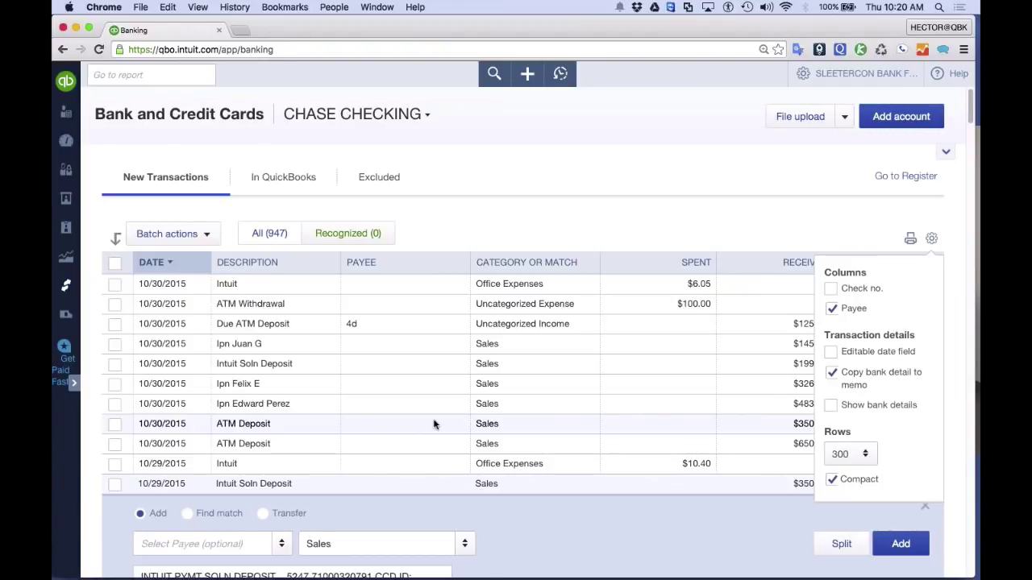
{"action": "left_click", "coordinate": [544, 205]}
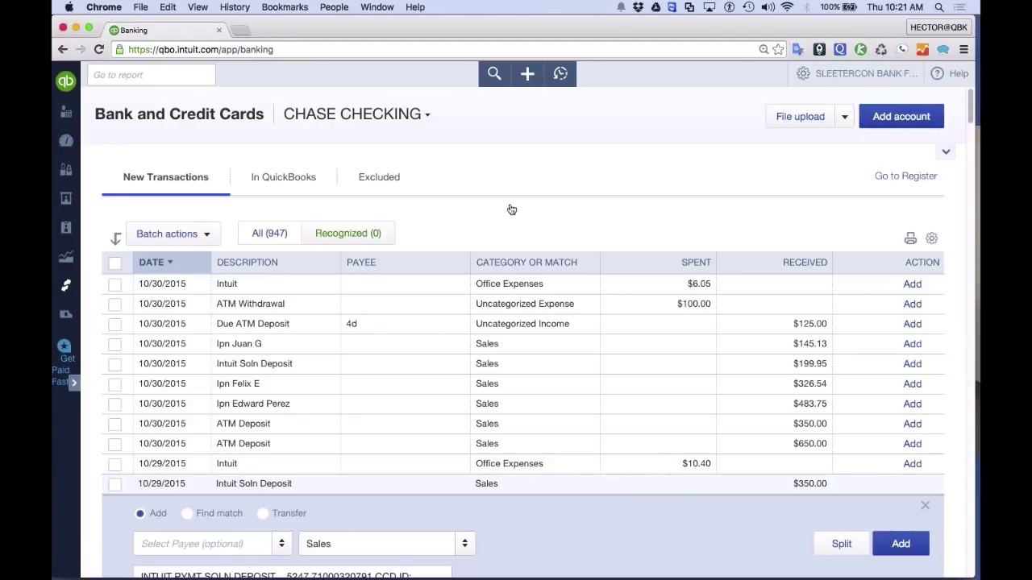
Sort the new transactions by description in ascending order and look through the ATM Deposit entries.
{"action": "left_click", "coordinate": [266, 264]}
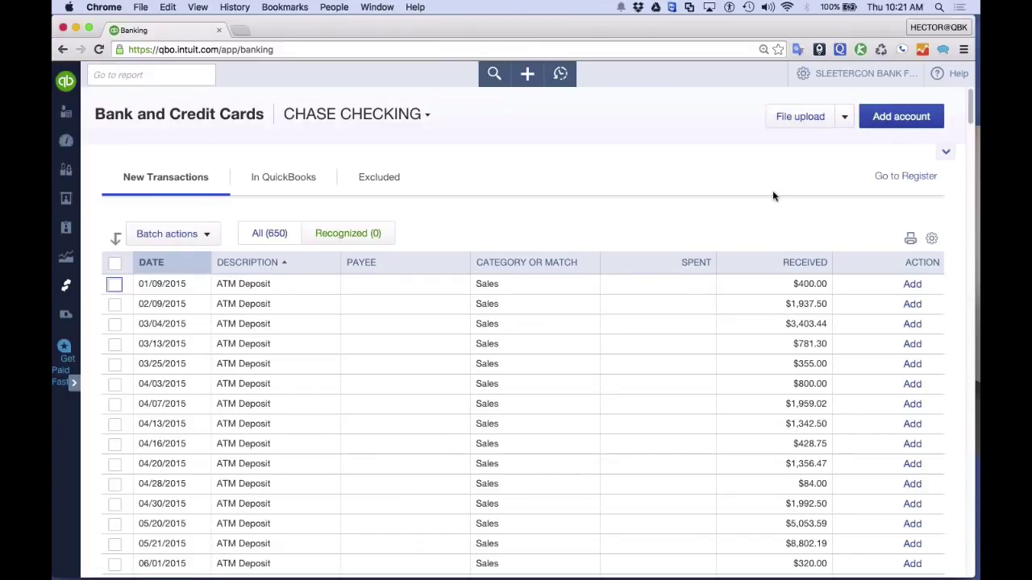
{"action": "scroll", "coordinate": [772, 193], "scroll_direction": "down", "scroll_amount": 3}
{"action": "scroll", "coordinate": [772, 193], "scroll_direction": "down", "scroll_amount": 3}
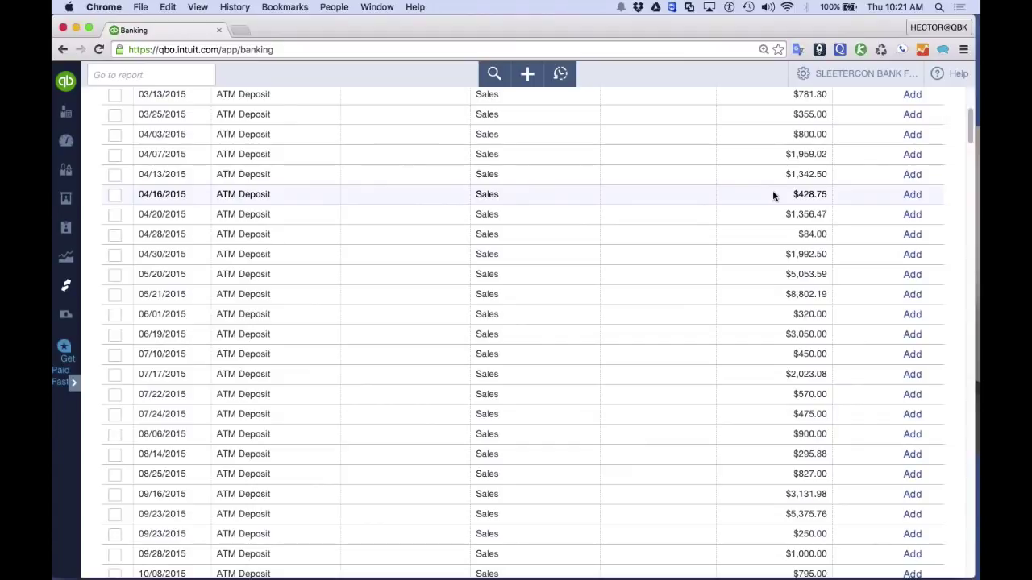
{"action": "scroll", "coordinate": [772, 193], "scroll_direction": "up", "scroll_amount": 5}
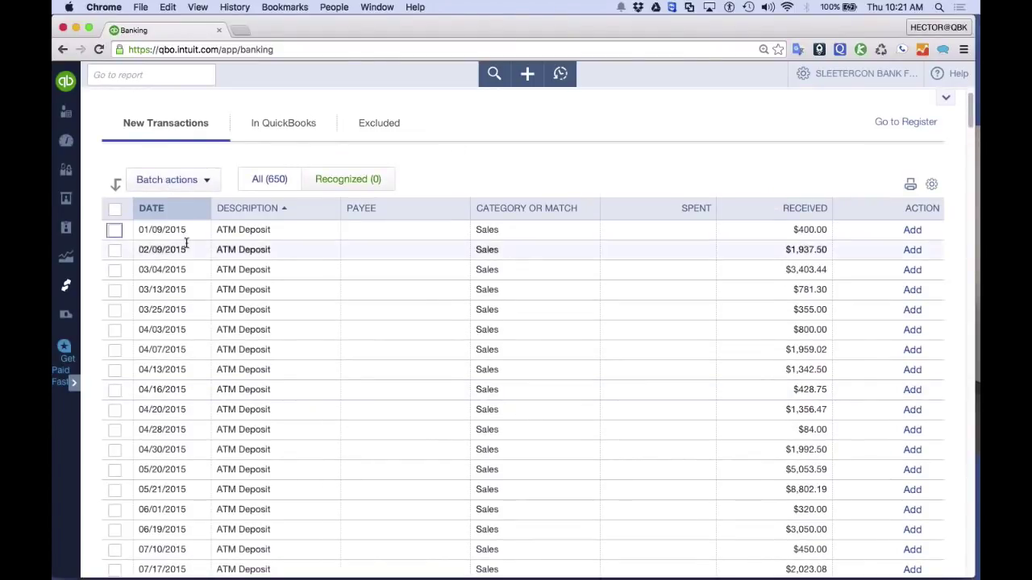
Create a new payee named ATM DEPOST of type Vendor on the 01/09/2015 ATM Deposit transaction.
{"action": "left_click", "coordinate": [275, 232]}
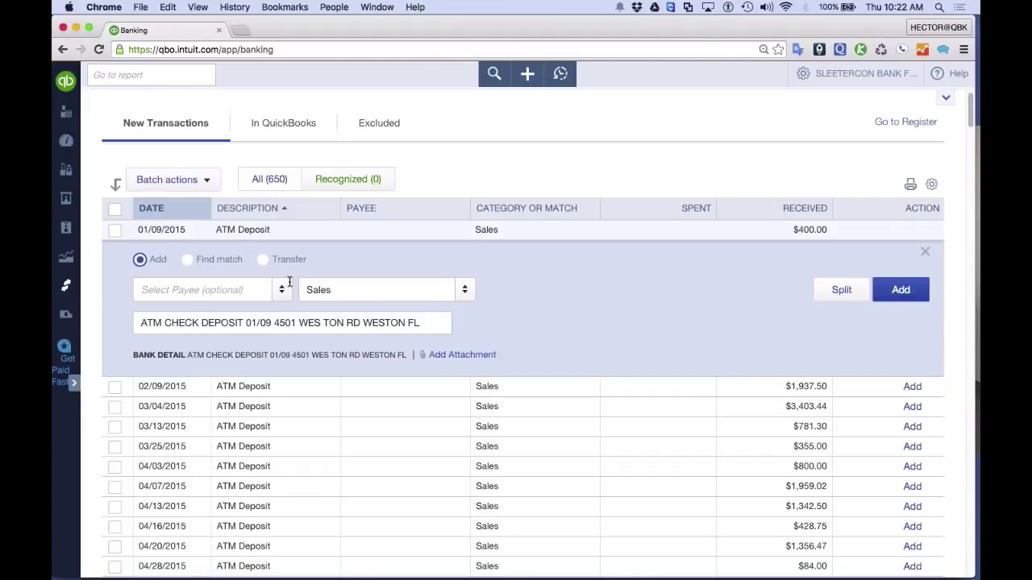
{"action": "left_click", "coordinate": [192, 287]}
{"action": "type", "text": "ATM DEPOSIT"}
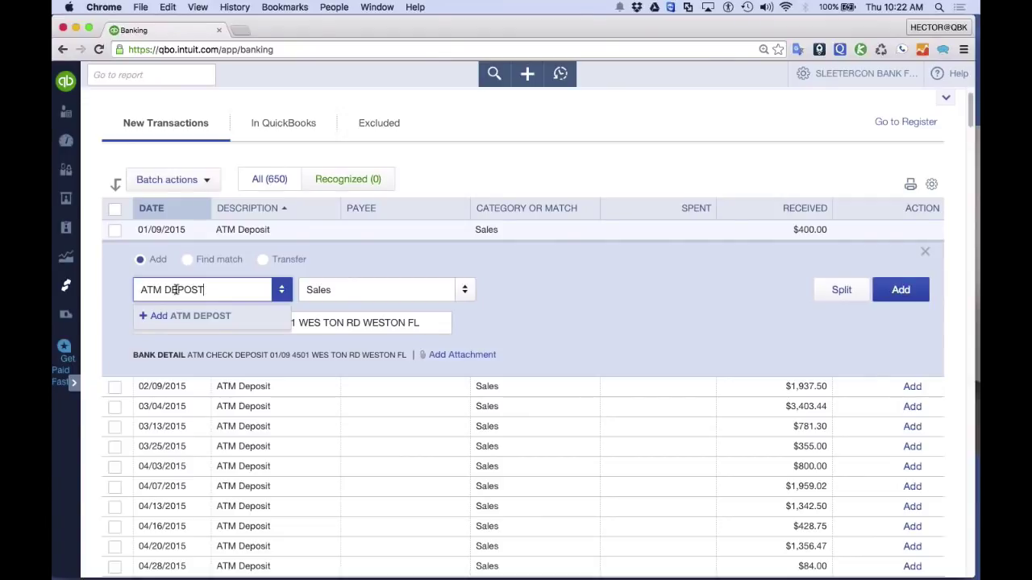
{"action": "left_click", "coordinate": [207, 315]}
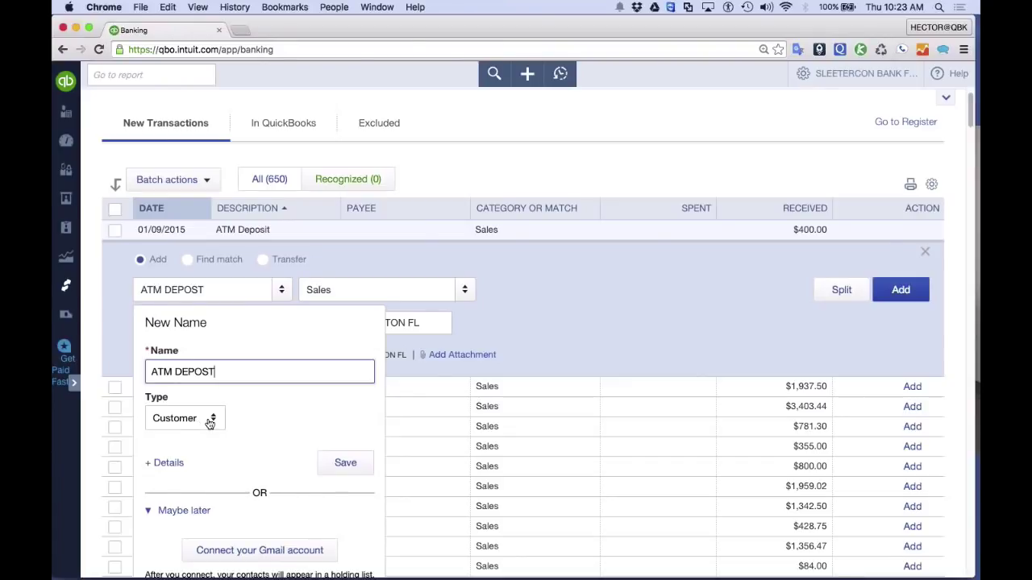
{"action": "left_click", "coordinate": [204, 420]}
{"action": "left_click", "coordinate": [192, 465]}
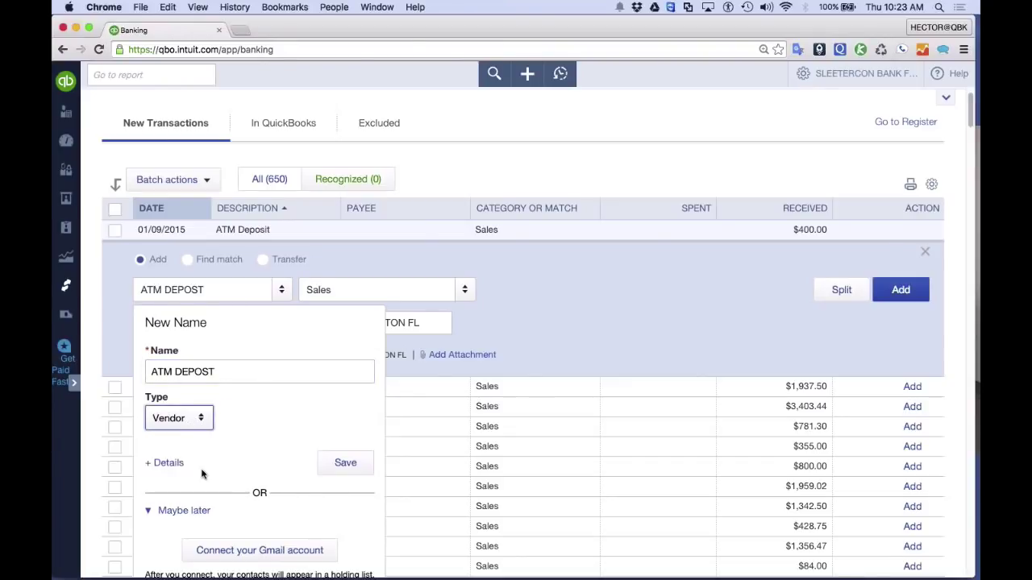
{"action": "left_click", "coordinate": [338, 471]}
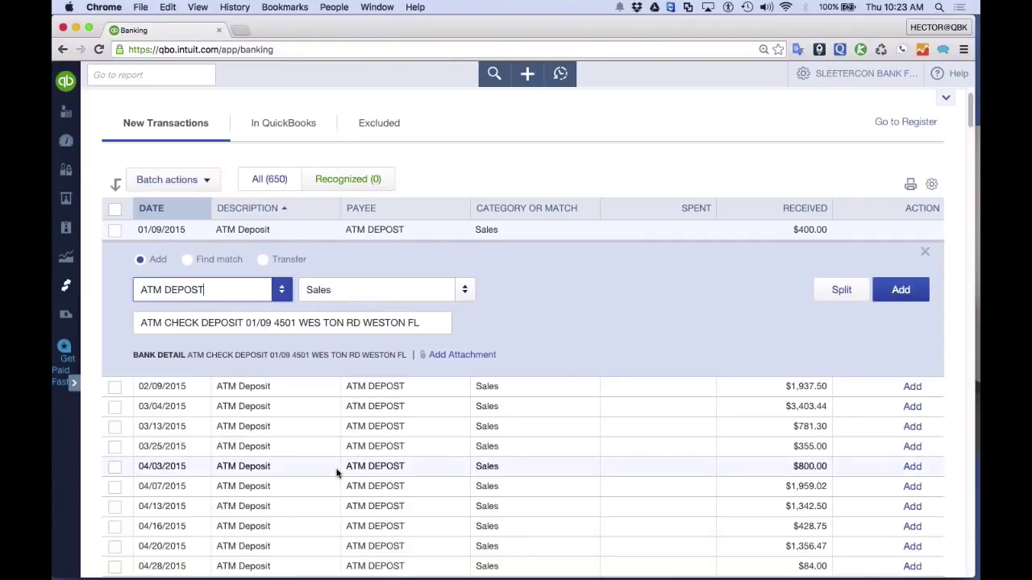
Check the memo text of the 01/09/2015 ATM Deposit and add the transaction under the Sales category.
{"action": "left_click", "coordinate": [141, 323]}
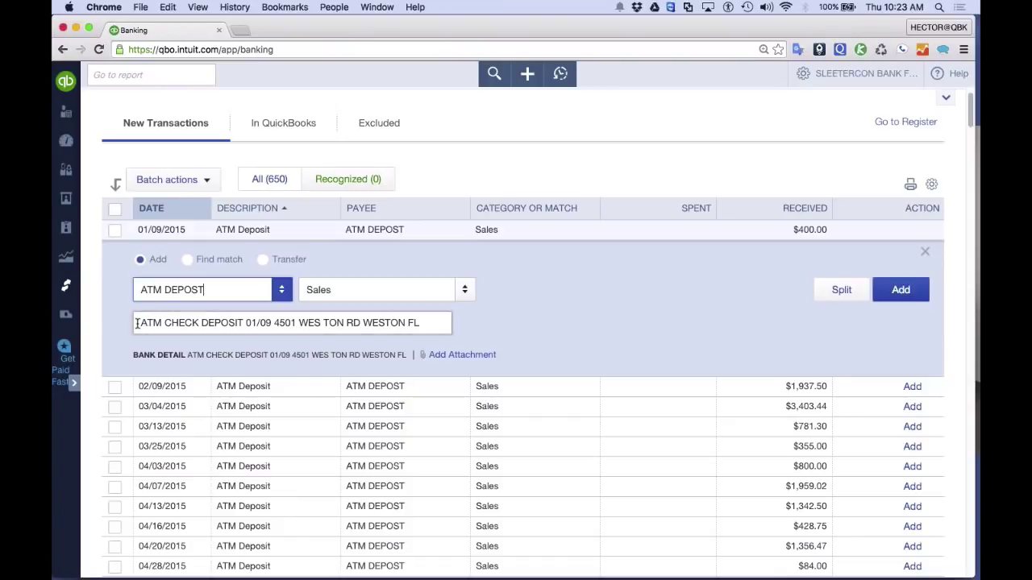
{"action": "left_click_drag", "start_coordinate": [141, 322], "coordinate": [426, 340]}
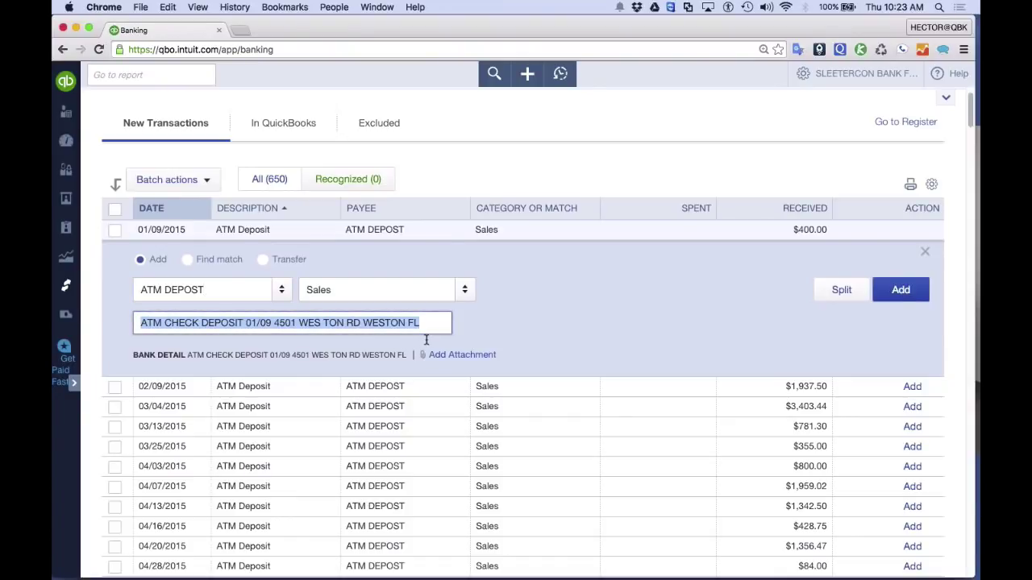
{"action": "left_click", "coordinate": [909, 302]}
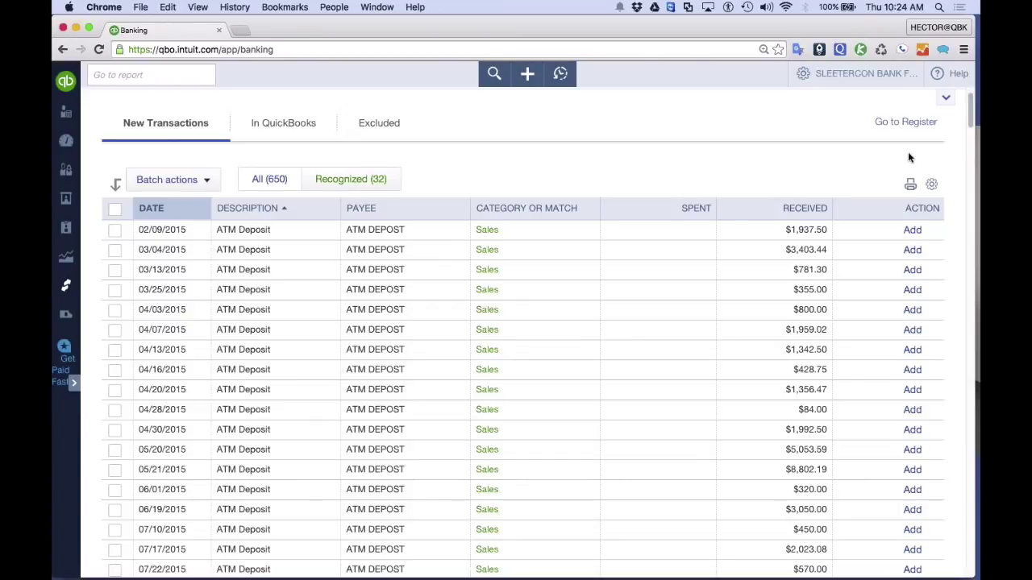
Turn on Show bank details for the new transactions table and close its display settings.
{"action": "left_click", "coordinate": [930, 185]}
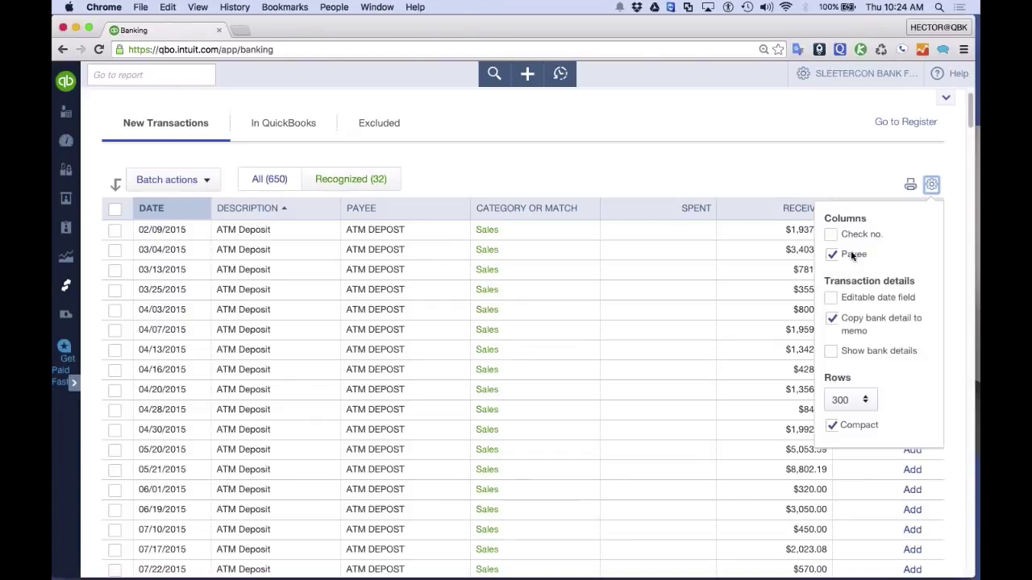
{"action": "left_click", "coordinate": [831, 351]}
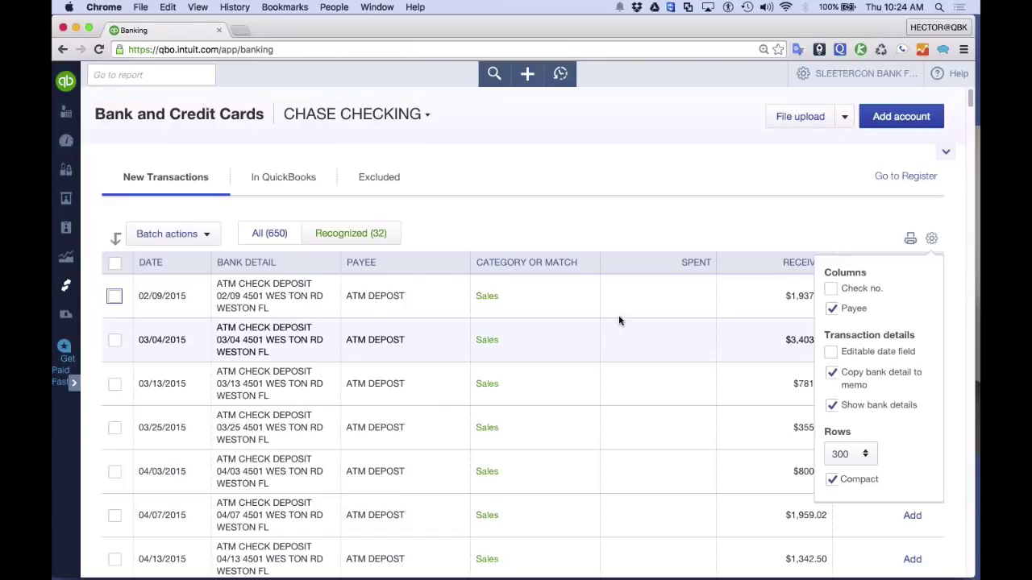
{"action": "left_click", "coordinate": [617, 204]}
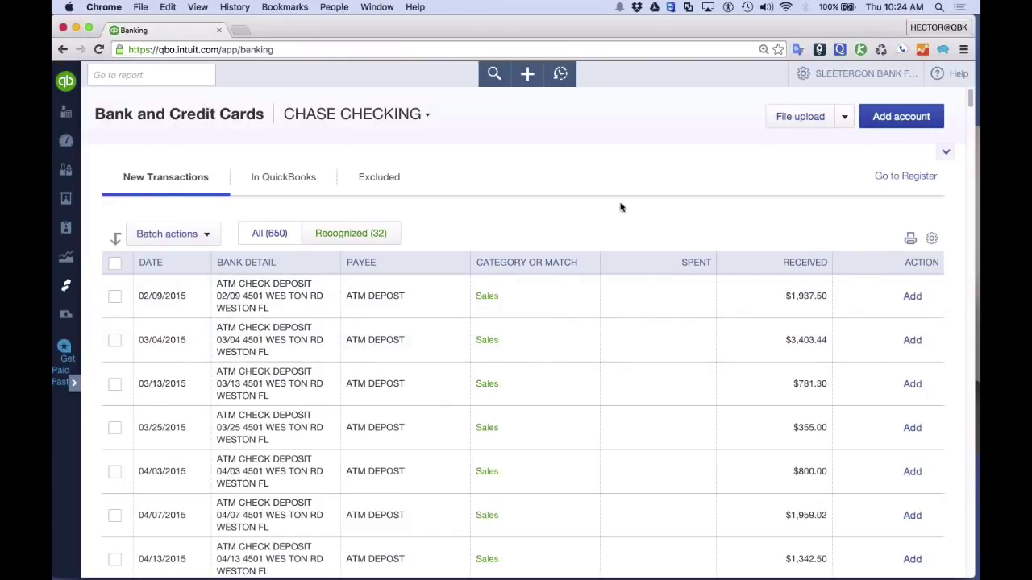
Filter the new transactions to the recognized ones, check the table's display settings and review the whole list of ATM deposits.
{"action": "left_click", "coordinate": [363, 237]}
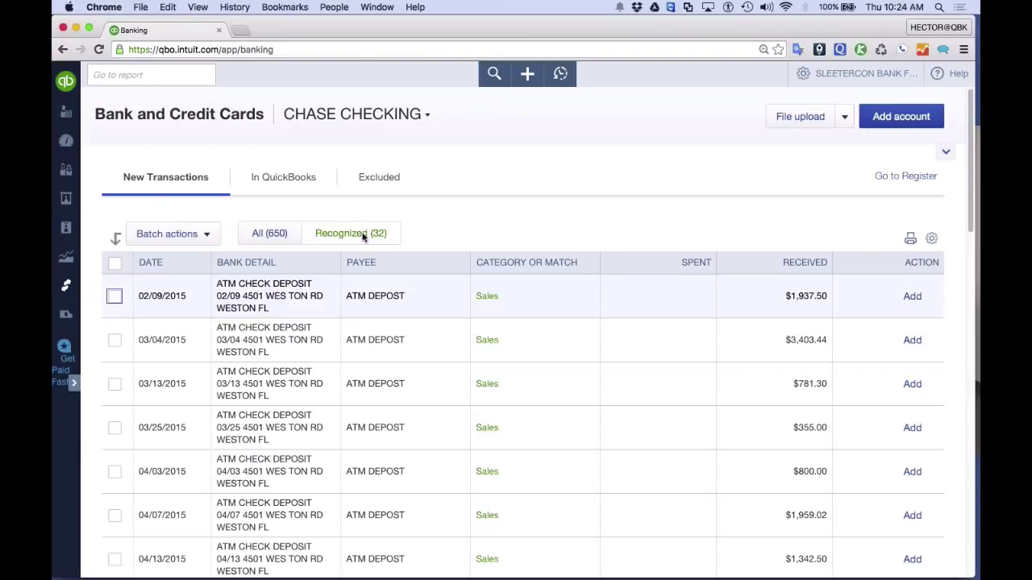
{"action": "left_click", "coordinate": [931, 238]}
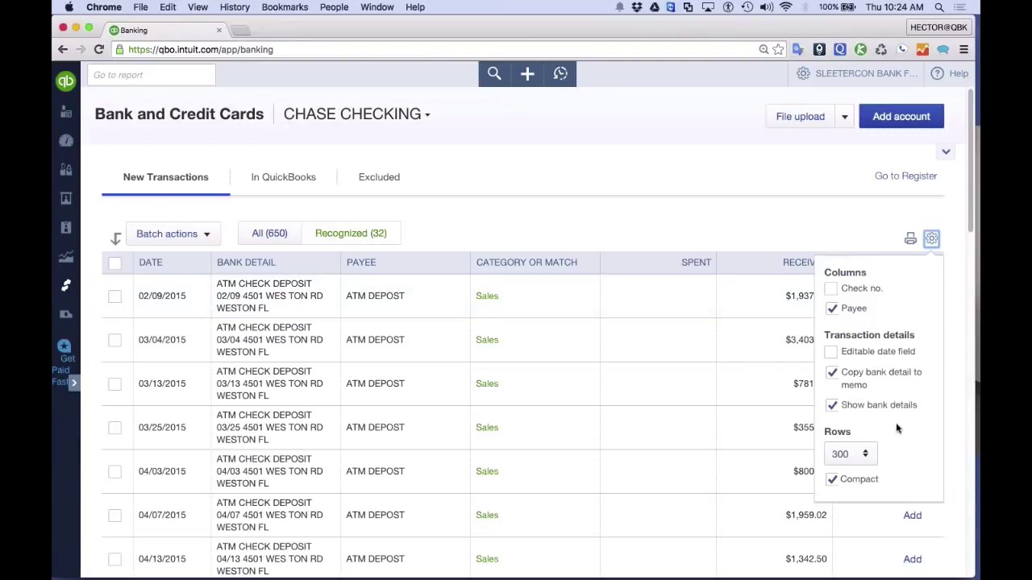
{"action": "left_click", "coordinate": [840, 454]}
{"action": "scroll", "coordinate": [557, 205], "scroll_direction": "down", "scroll_amount": 3}
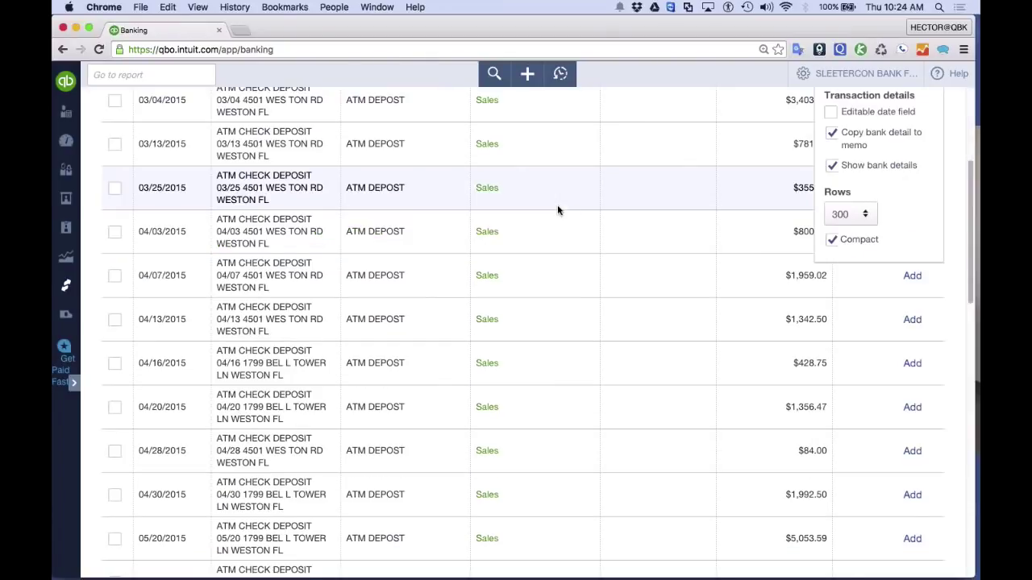
{"action": "scroll", "coordinate": [557, 209], "scroll_direction": "down", "scroll_amount": 10}
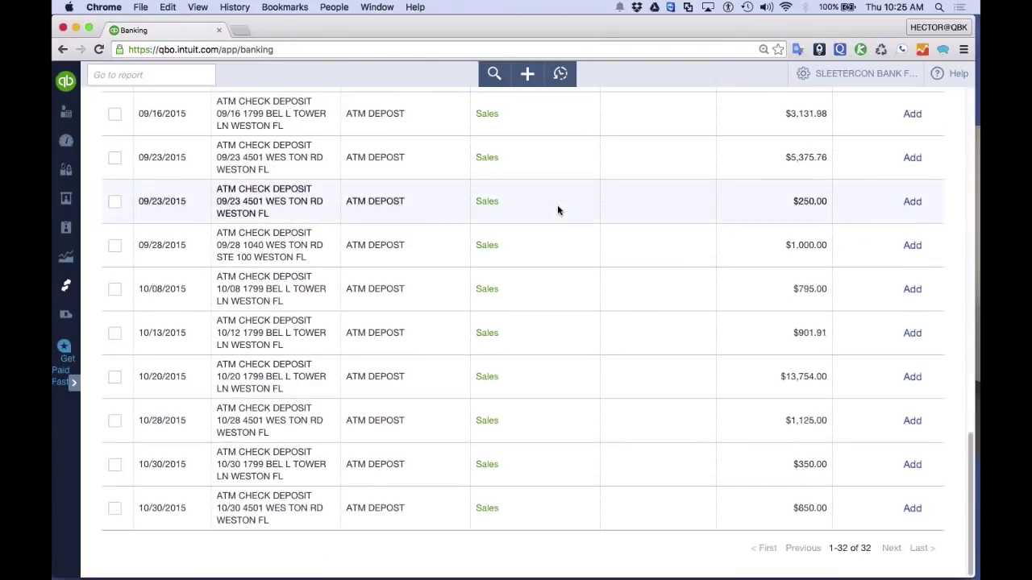
{"action": "scroll", "coordinate": [557, 210], "scroll_direction": "up", "scroll_amount": 15}
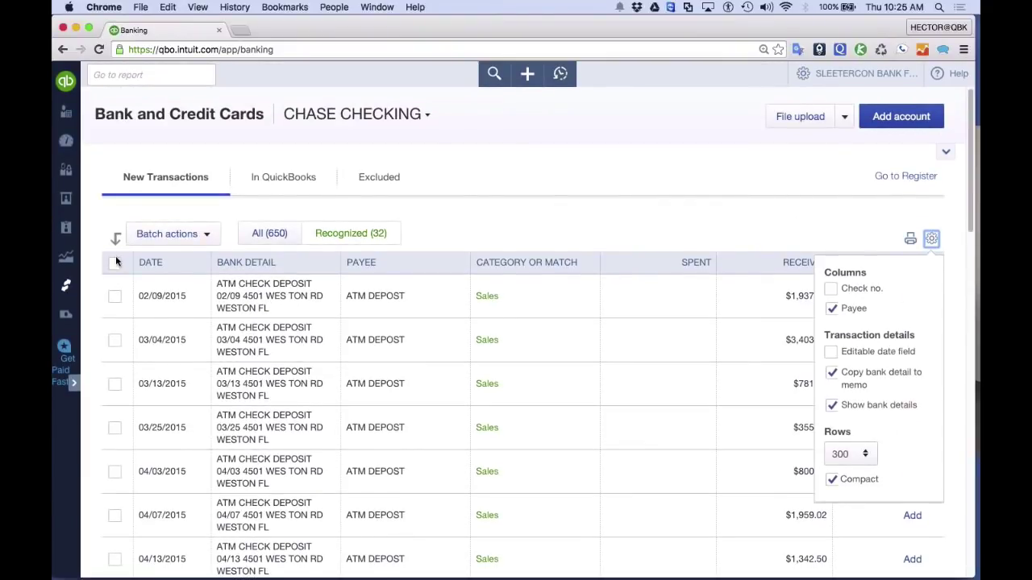
Select all recognized ATM DEPOST transactions and accept them in one batch.
{"action": "left_click", "coordinate": [116, 263]}
{"action": "left_click", "coordinate": [178, 242]}
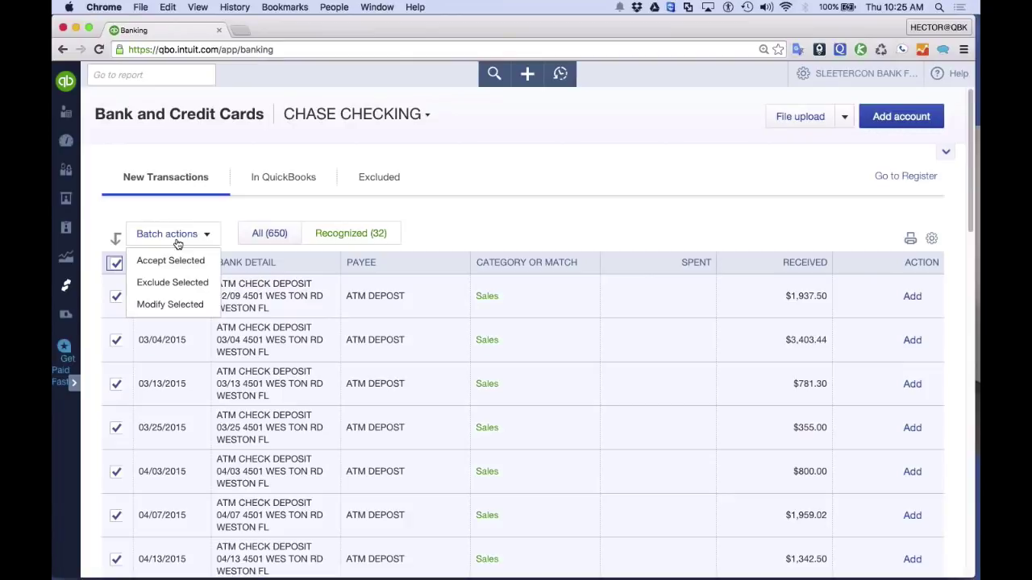
{"action": "left_click", "coordinate": [178, 264]}
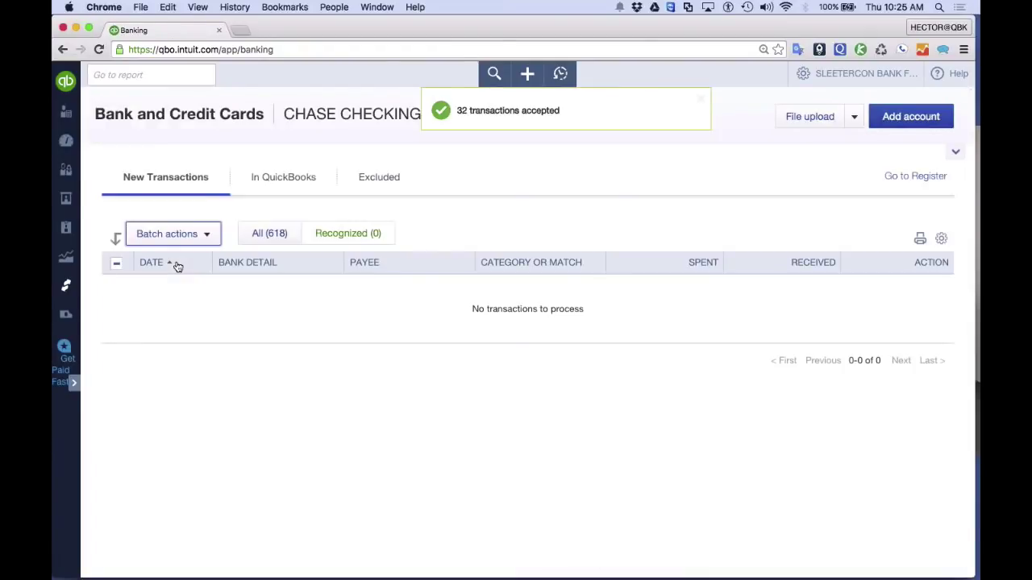
Show all new transactions again and turn off Show bank details in the table's display settings.
{"action": "left_click", "coordinate": [283, 236]}
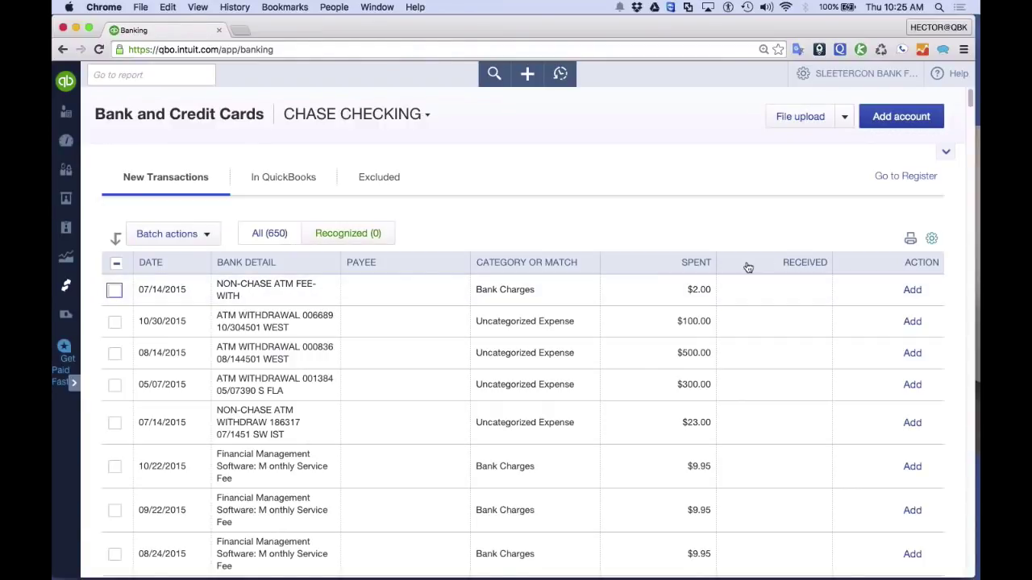
{"action": "left_click", "coordinate": [931, 238]}
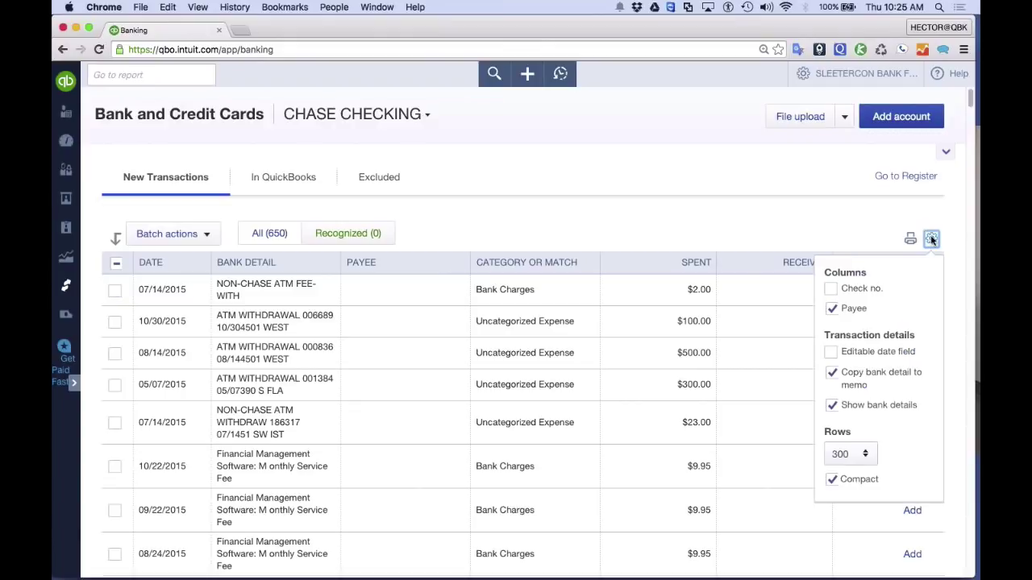
{"action": "left_click", "coordinate": [831, 405]}
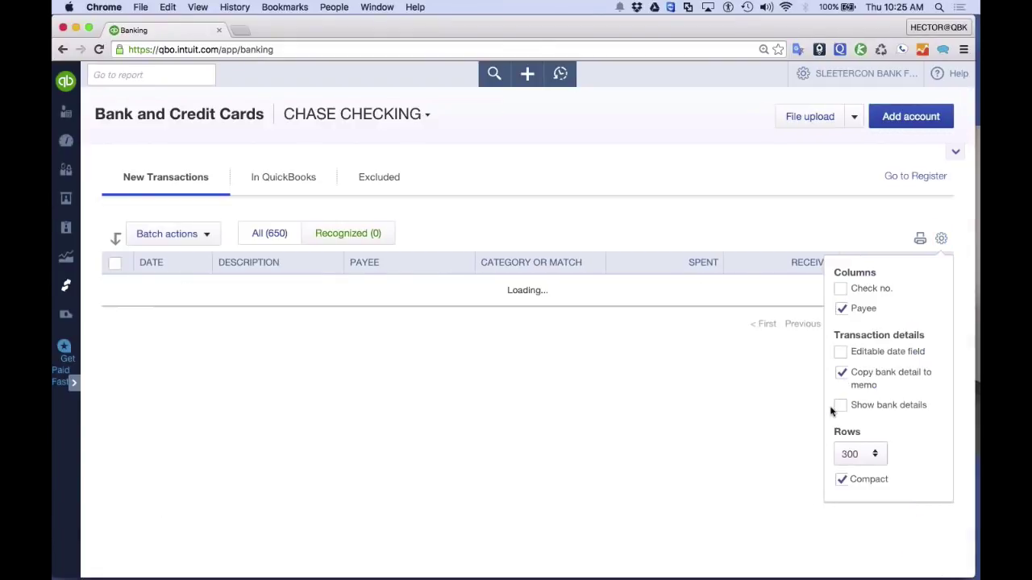
{"action": "left_click", "coordinate": [731, 206]}
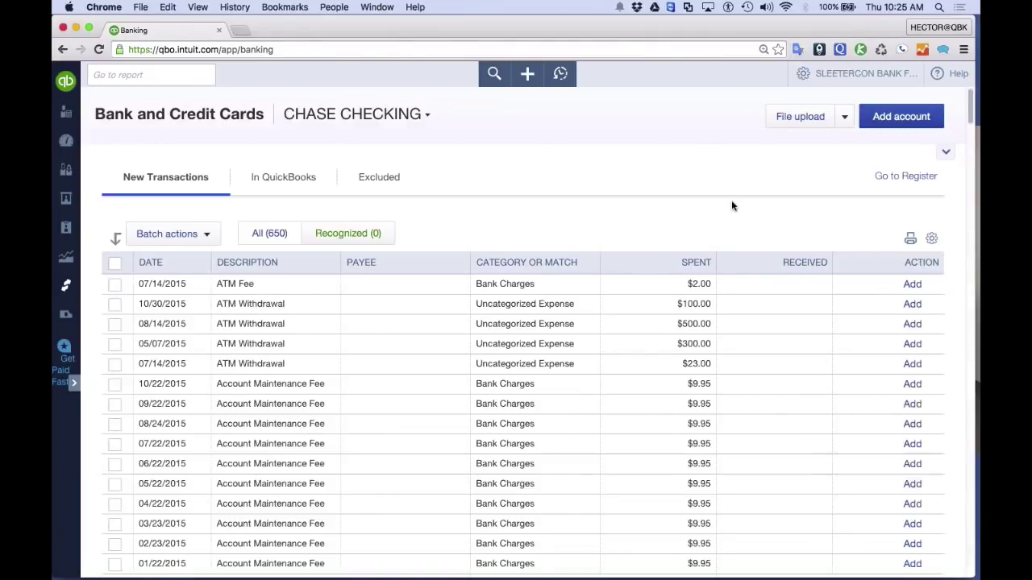
Select the consecutive Best Buy transactions from the 05/08/2015 $50.00 row through the 04/07/2015 $45.00 row.
{"action": "scroll", "coordinate": [731, 206], "scroll_direction": "down", "scroll_amount": 10}
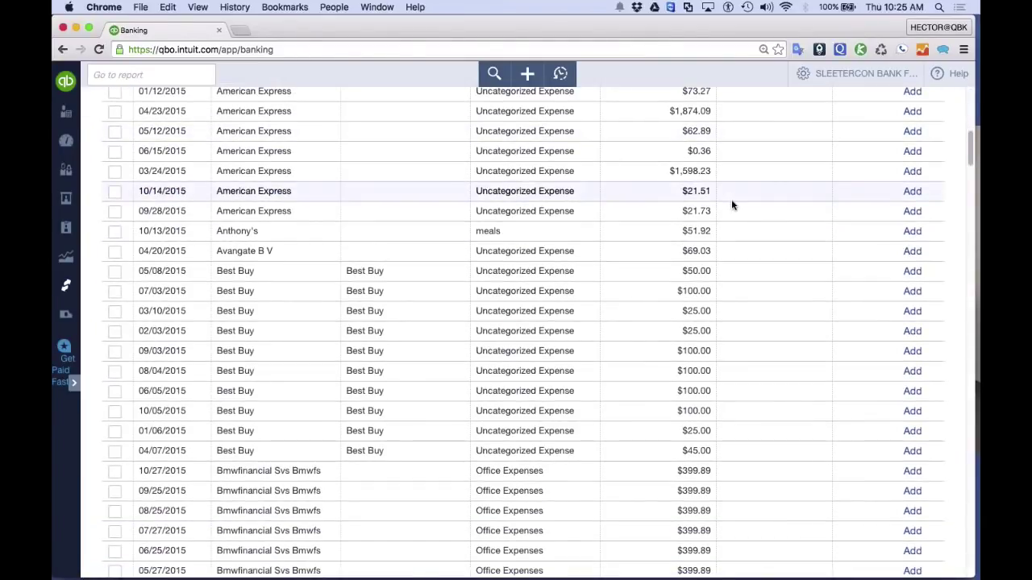
{"action": "scroll", "coordinate": [732, 204], "scroll_direction": "up", "scroll_amount": 10}
{"action": "scroll", "coordinate": [731, 204], "scroll_direction": "down", "scroll_amount": 10}
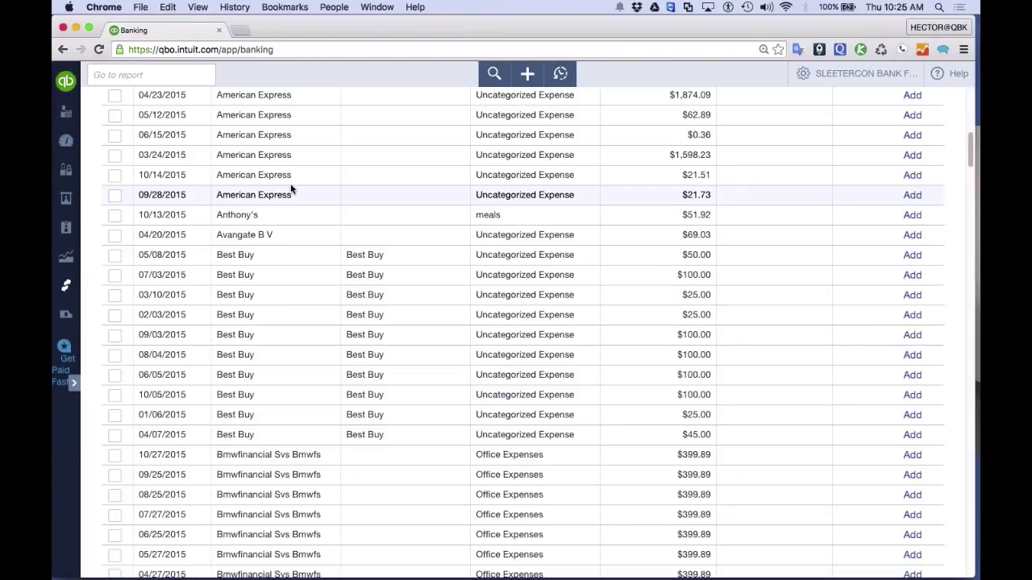
{"action": "left_click", "coordinate": [114, 256]}
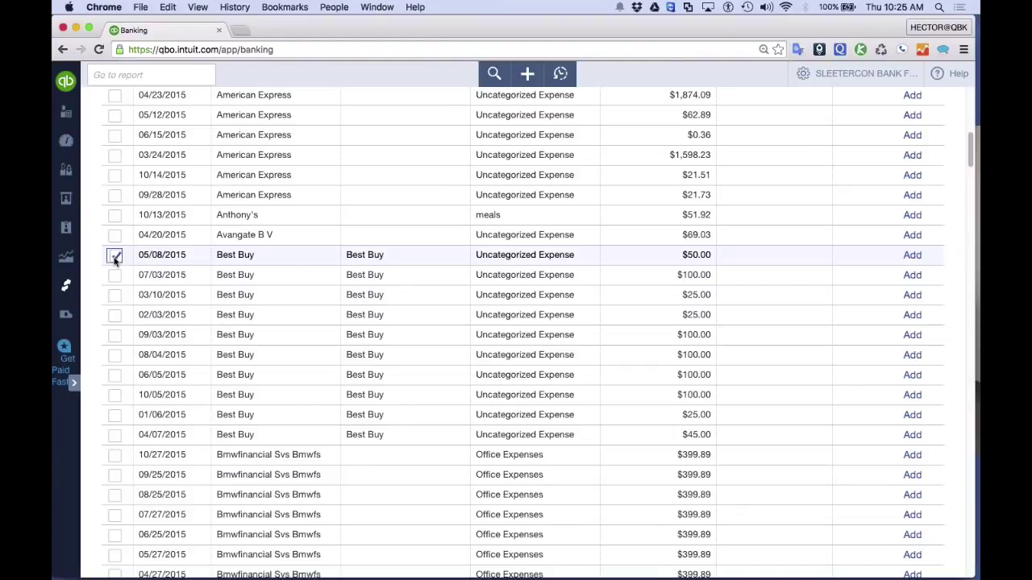
{"action": "left_click", "coordinate": [115, 414]}
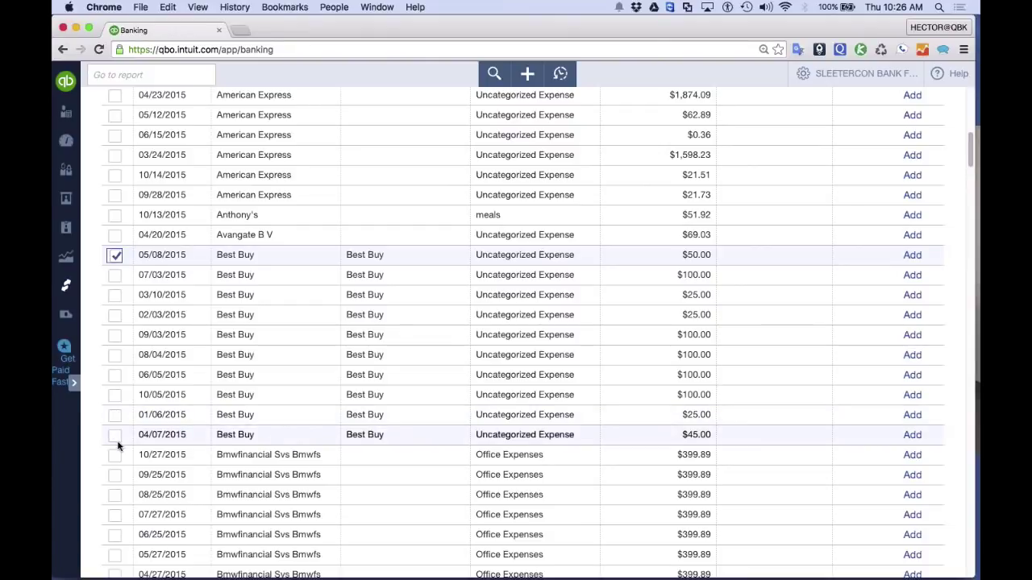
{"action": "left_click", "coordinate": [115, 434], "text": "shift"}
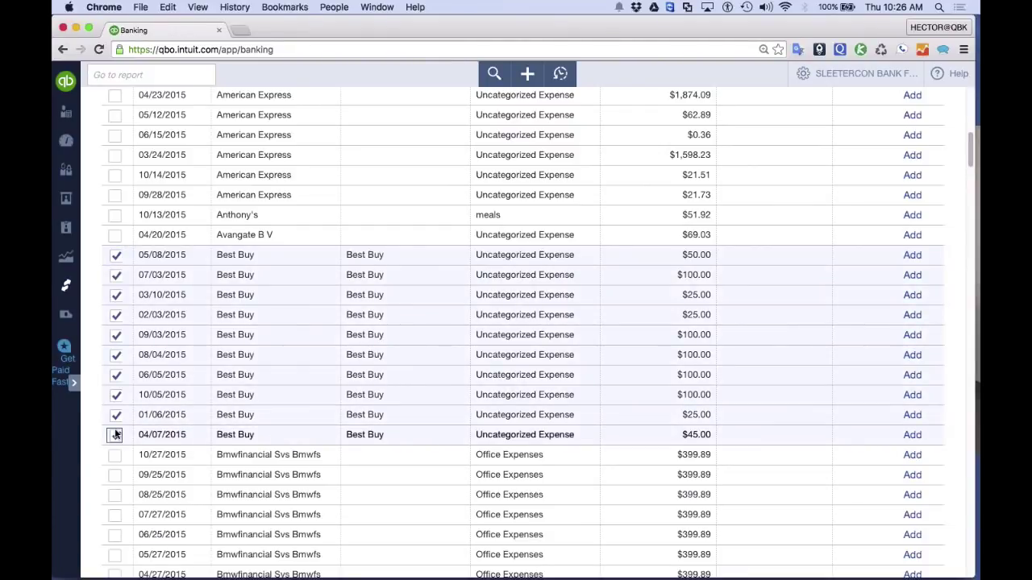
{"action": "left_click", "coordinate": [115, 434]}
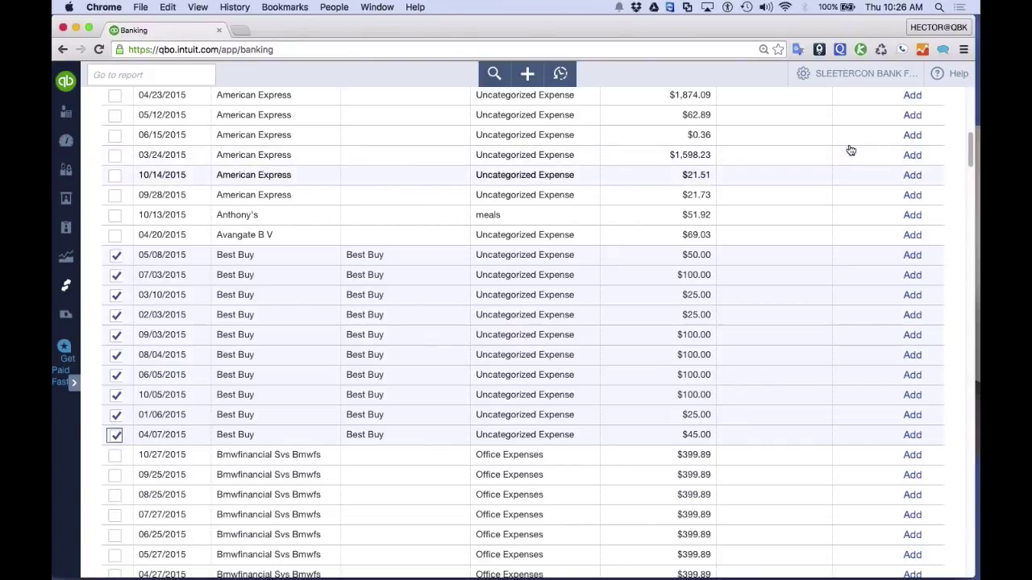
Batch-modify the selected transactions, setting the payee to Best Buy and the category to Office Expenses.
{"action": "scroll", "coordinate": [847, 150], "scroll_direction": "up", "scroll_amount": 10}
{"action": "left_click", "coordinate": [169, 233]}
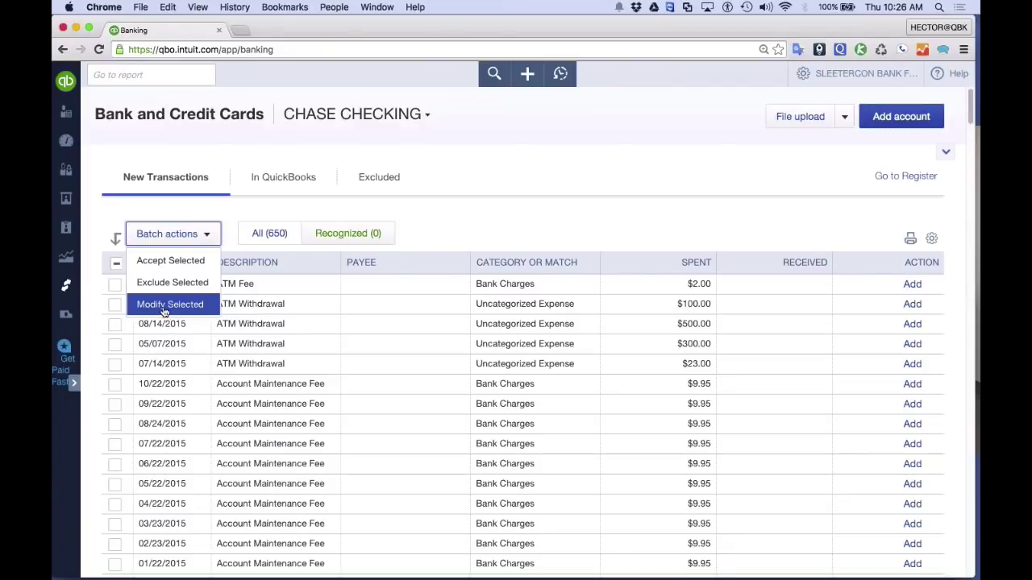
{"action": "left_click", "coordinate": [164, 311]}
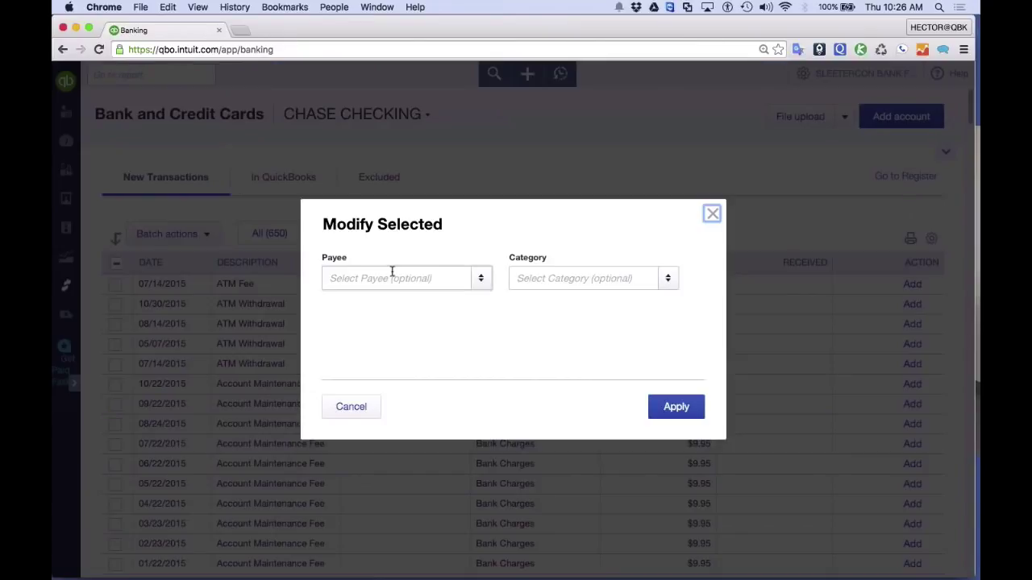
{"action": "type", "text": "Best"}
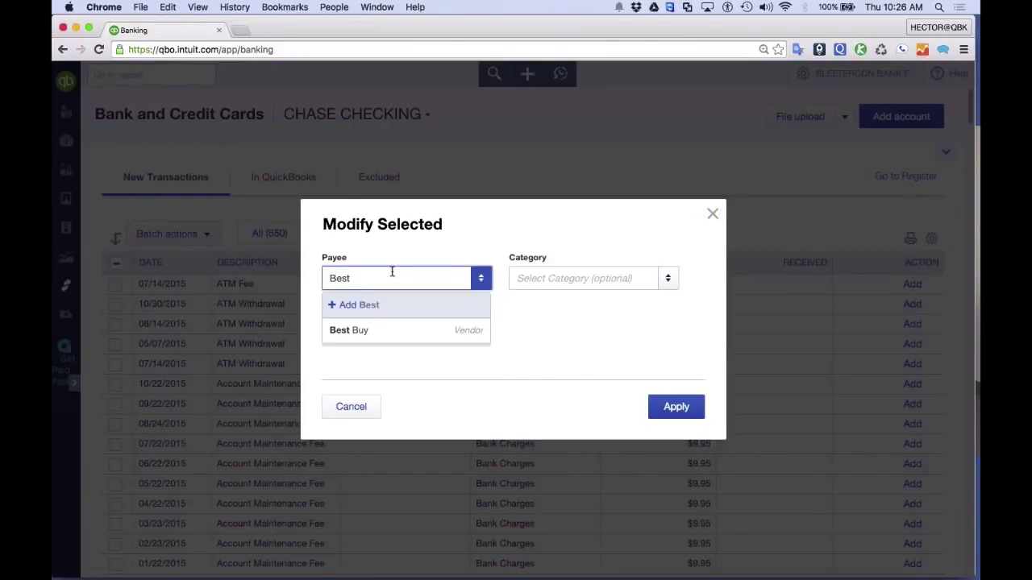
{"action": "key", "text": "Return"}
{"action": "left_click", "coordinate": [534, 278]}
{"action": "type", "text": "Office Expenses"}
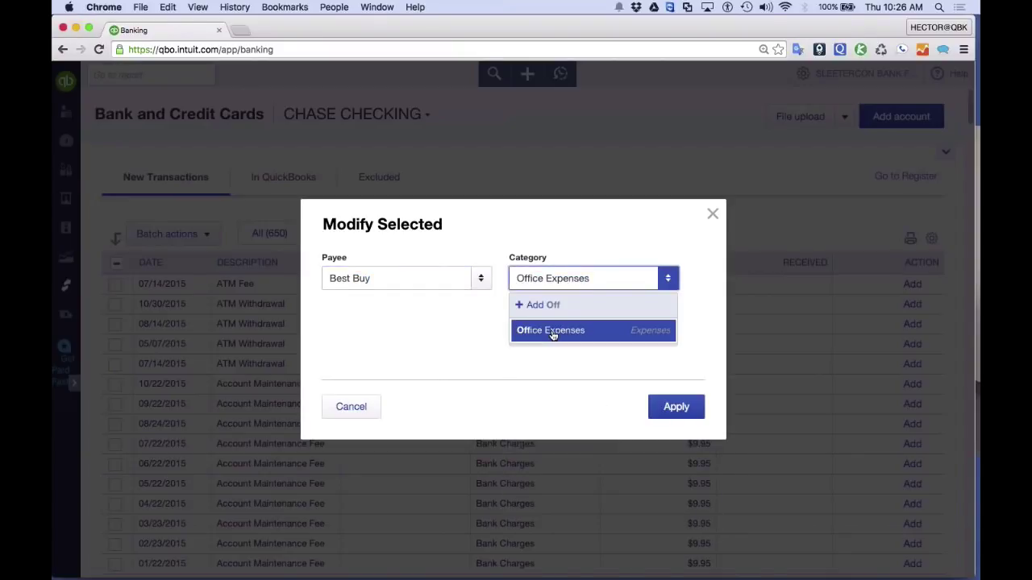
{"action": "left_click", "coordinate": [552, 332]}
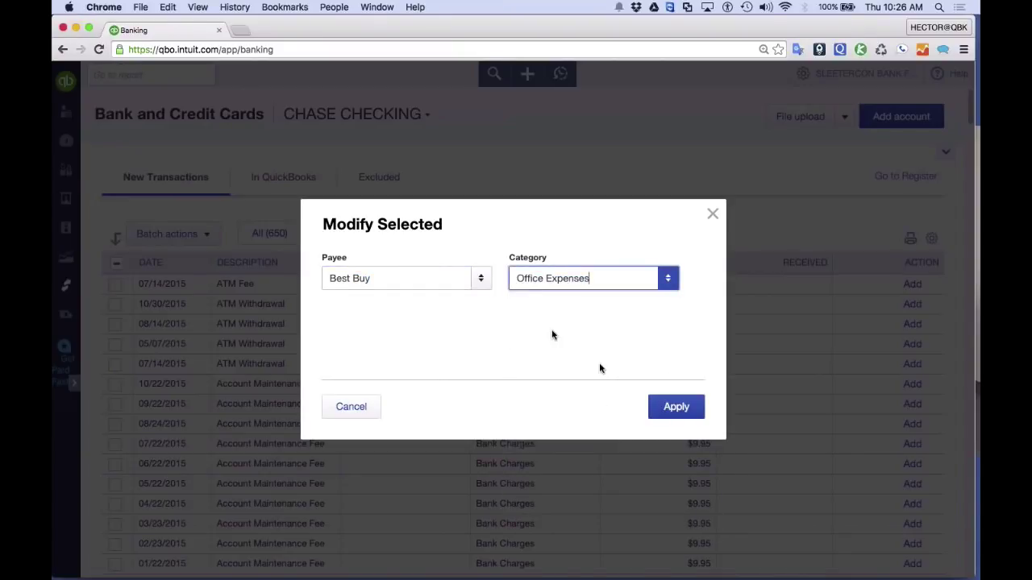
{"action": "left_click", "coordinate": [665, 411]}
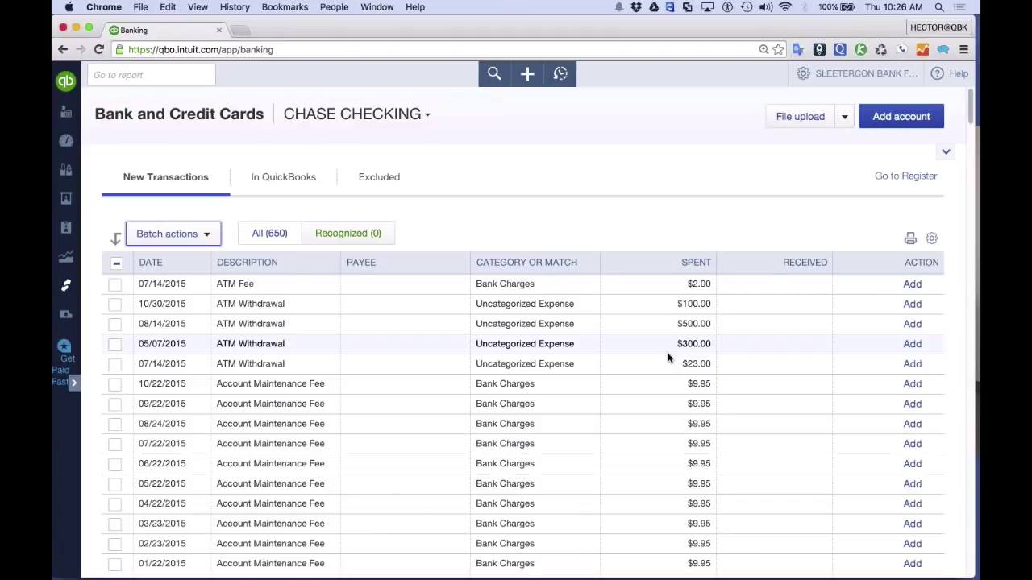
Sort the new transactions by received amount in descending order and expand the 08/14/2015 Intuit Payments Ccd deposit of $7,699.38.
{"action": "left_click", "coordinate": [795, 267]}
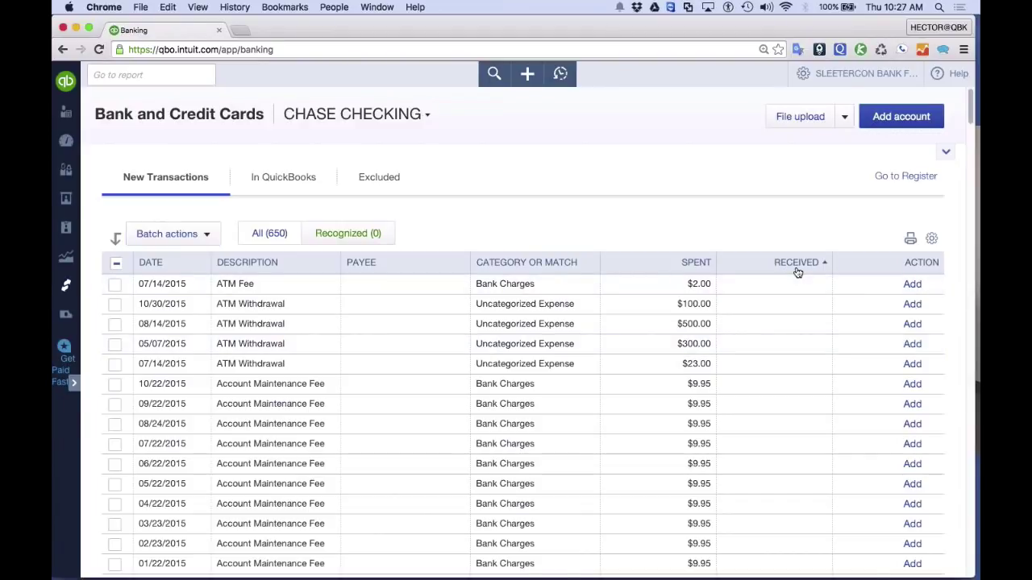
{"action": "left_click", "coordinate": [797, 267]}
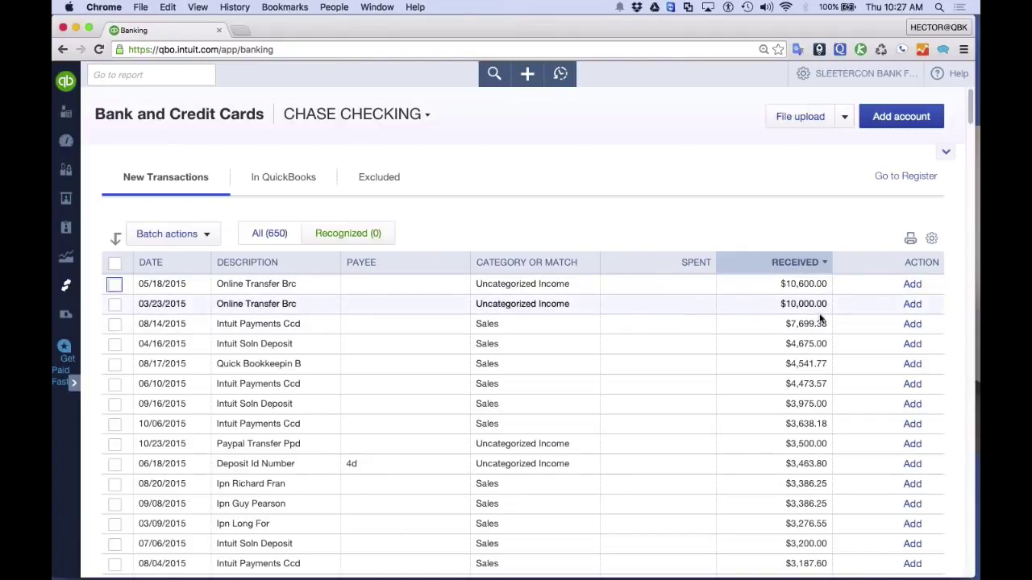
{"action": "left_click_drag", "start_coordinate": [786, 327], "coordinate": [827, 323]}
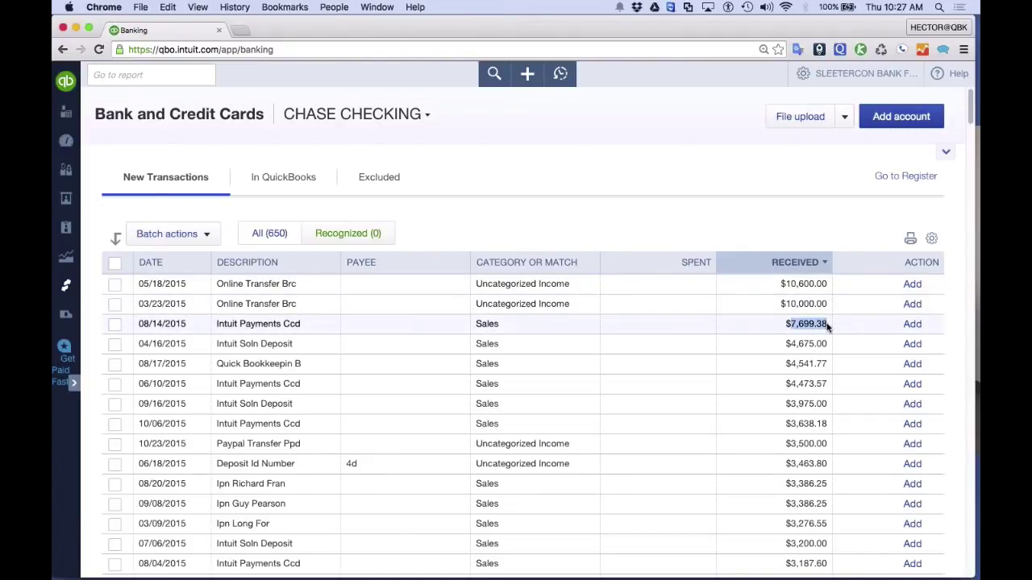
{"action": "left_click", "coordinate": [827, 326]}
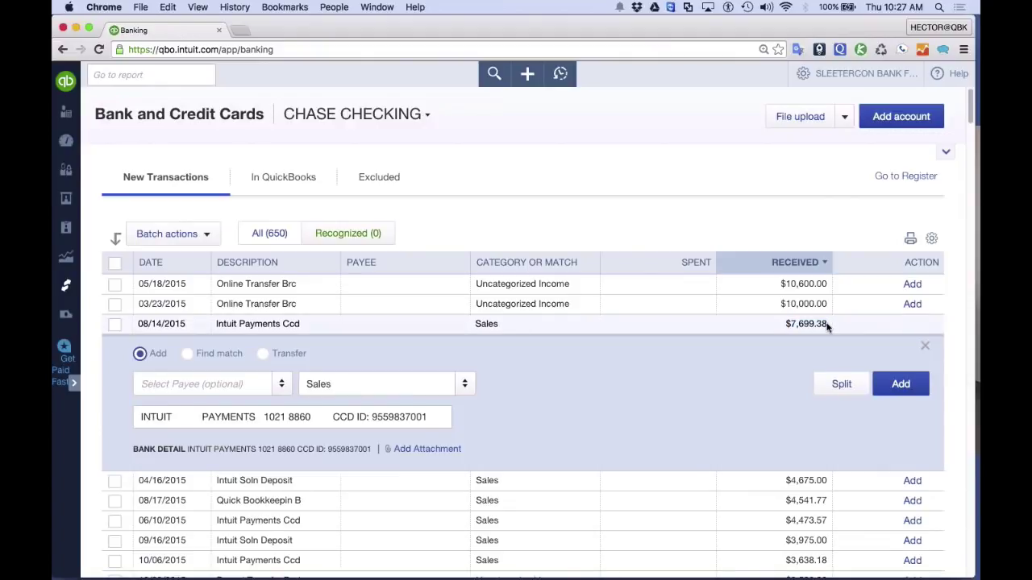
Create an invoice for customer test with one Backhoe line at a rate of $7,699.38, and save and close it.
{"action": "left_click", "coordinate": [527, 79]}
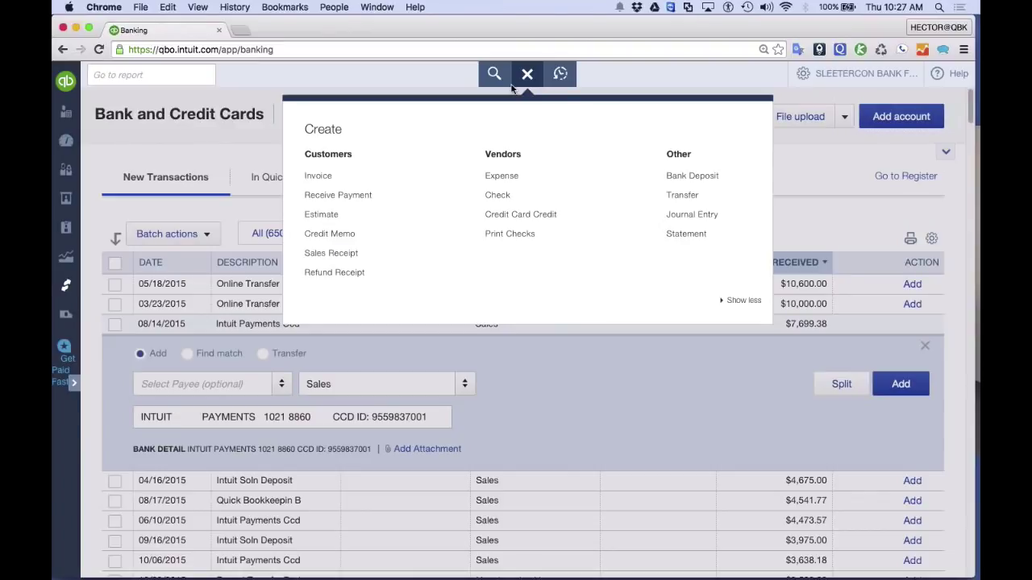
{"action": "left_click", "coordinate": [319, 178]}
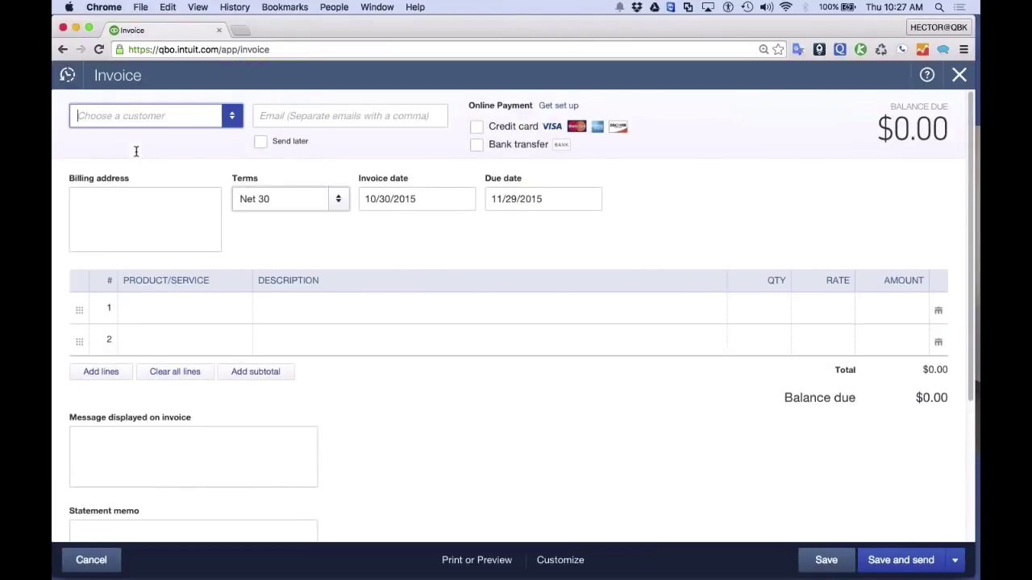
{"action": "left_click", "coordinate": [229, 115]}
{"action": "left_click", "coordinate": [133, 169]}
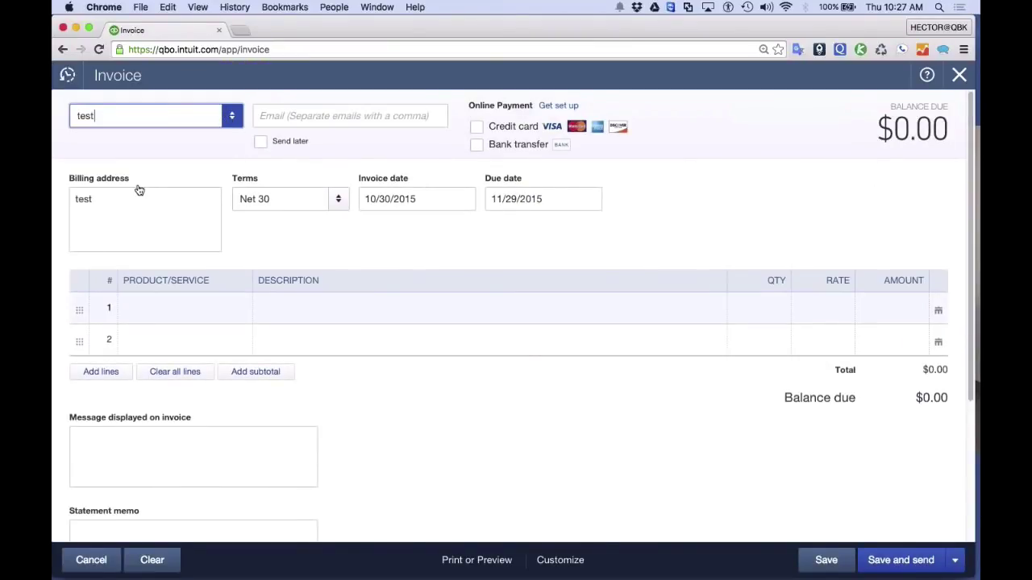
{"action": "left_click", "coordinate": [219, 310]}
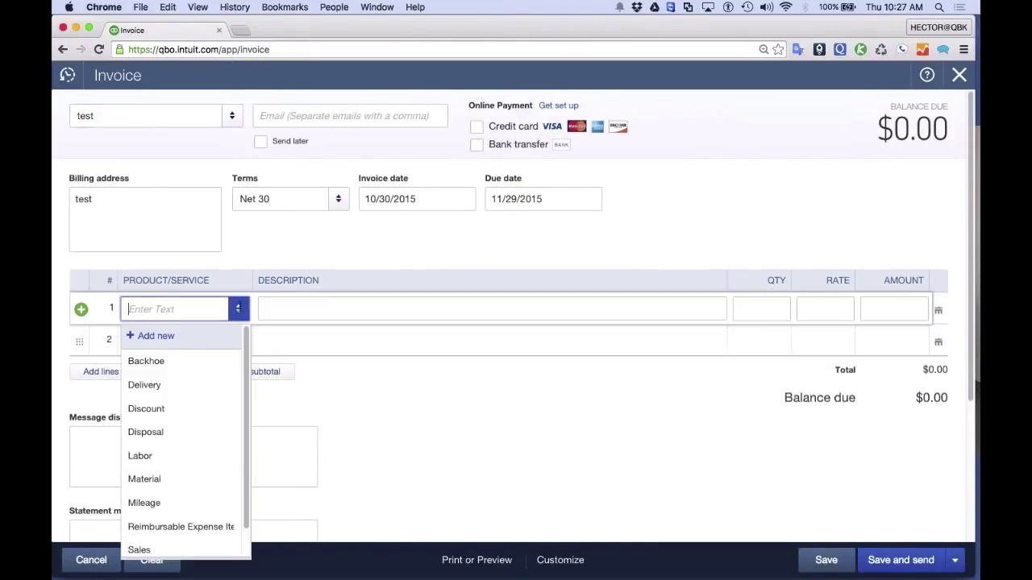
{"action": "left_click", "coordinate": [165, 386]}
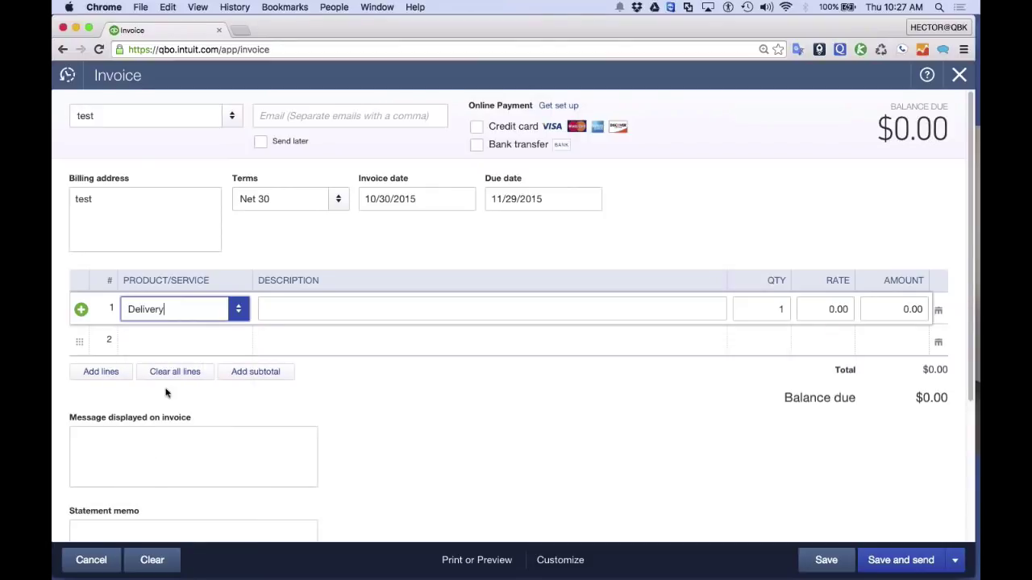
{"action": "left_click", "coordinate": [842, 309]}
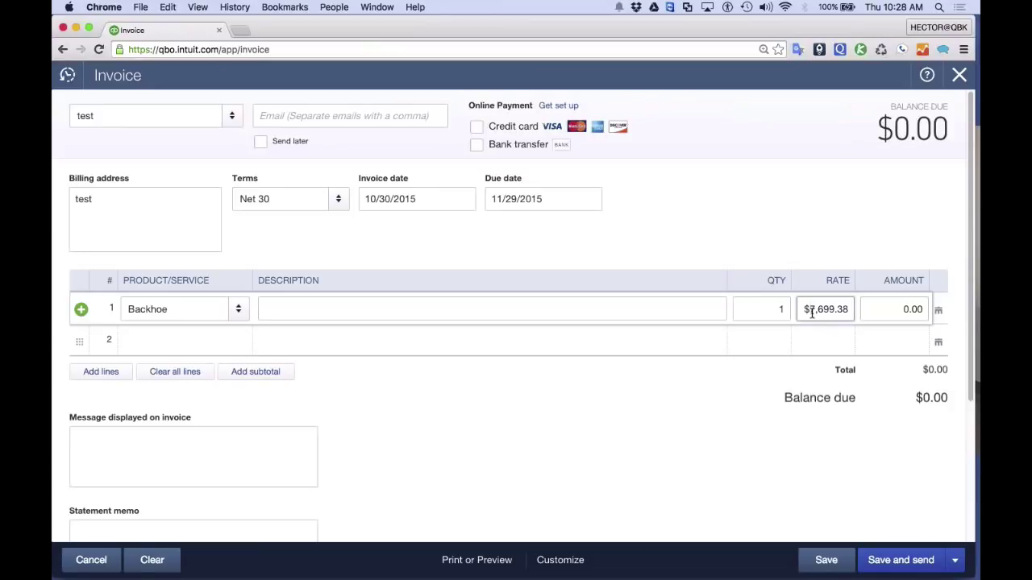
{"action": "left_click", "coordinate": [954, 559]}
{"action": "left_click", "coordinate": [903, 534]}
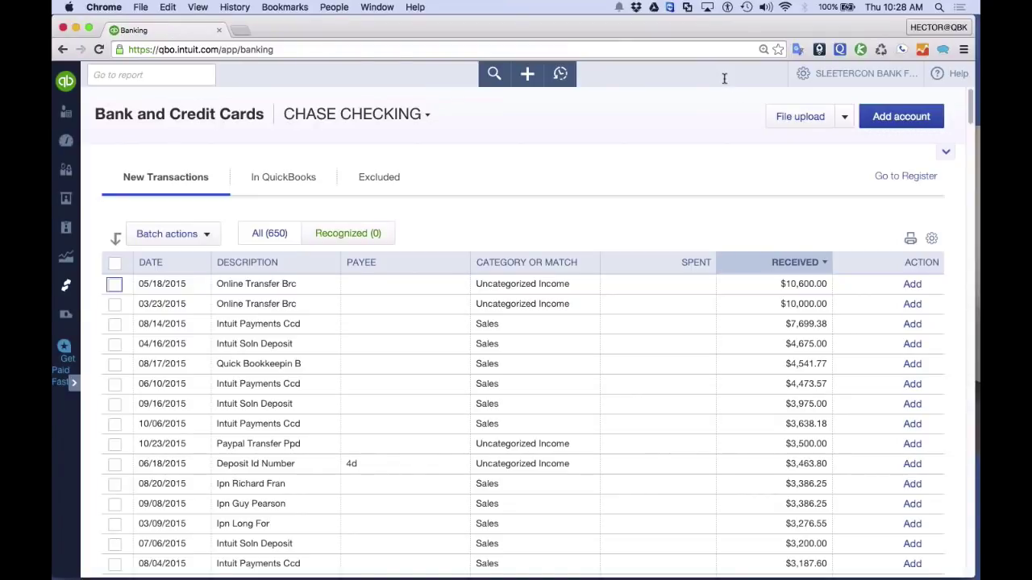
Open match finding for the 08/14/2015 Intuit Payments Ccd deposit of $7,699.38 and set the date range from 01/01/2015 to 11/19/2015.
{"action": "left_click", "coordinate": [295, 324]}
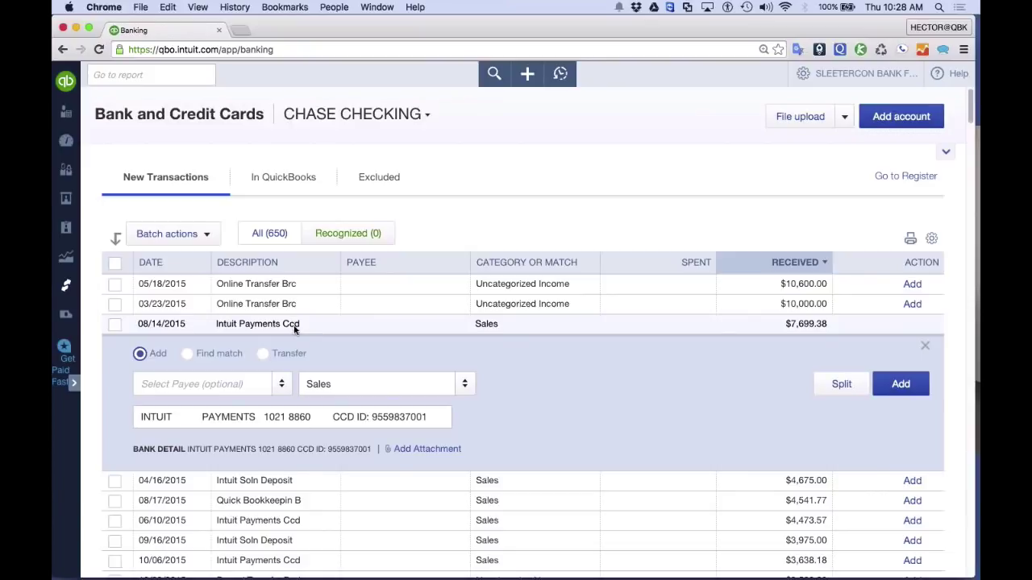
{"action": "left_click", "coordinate": [187, 355]}
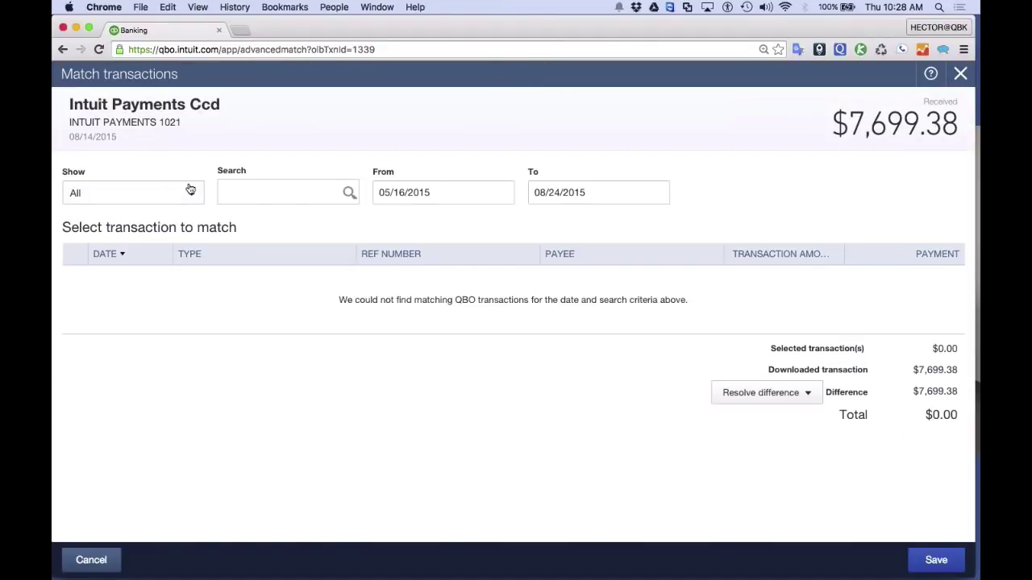
{"action": "left_click", "coordinate": [443, 196]}
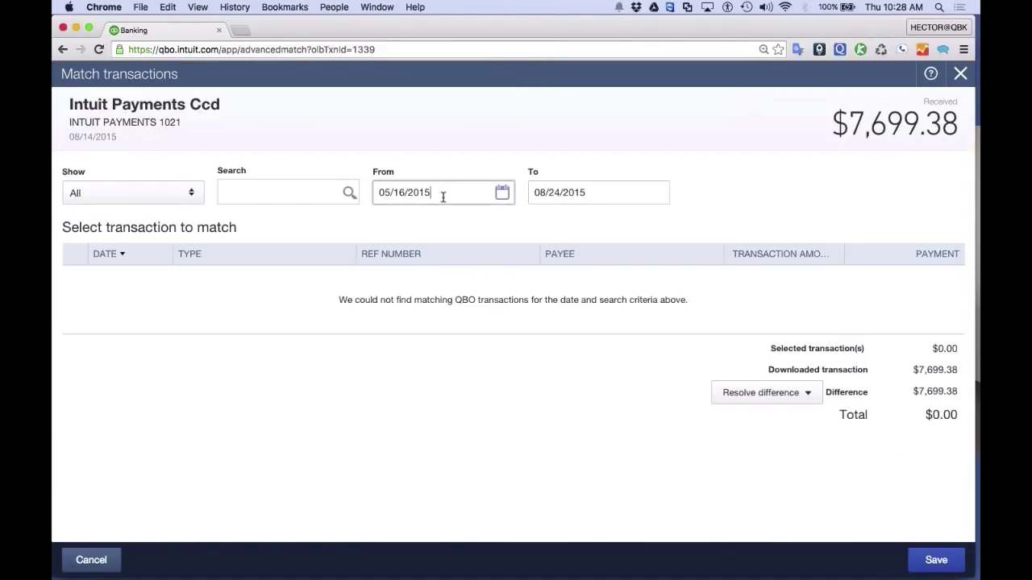
{"action": "key", "text": "y"}
{"action": "key", "text": "Tab"}
{"action": "key", "text": "t"}
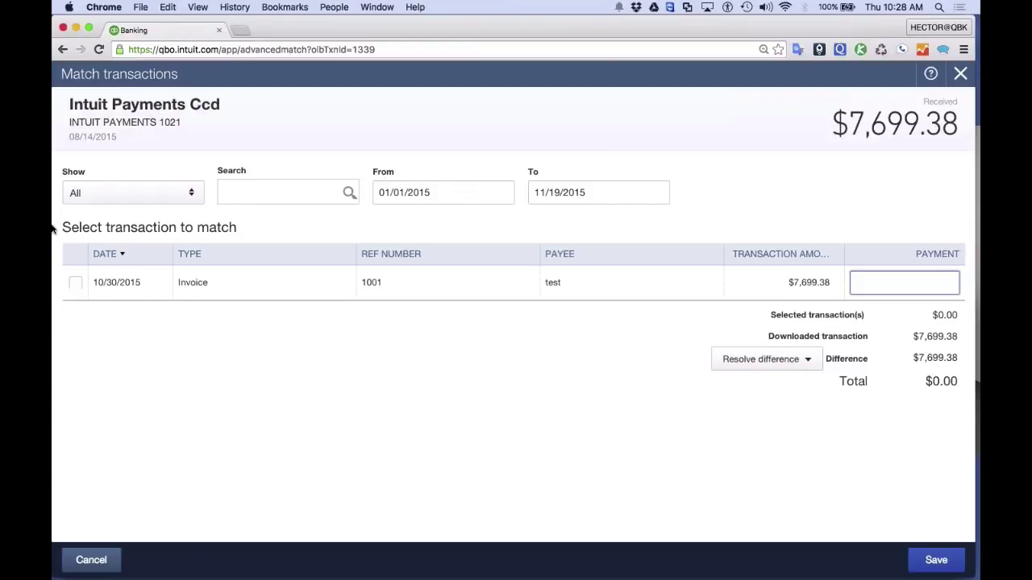
Add a new transaction to resolve the difference and set its category to Bank Charges.
{"action": "left_click", "coordinate": [76, 283]}
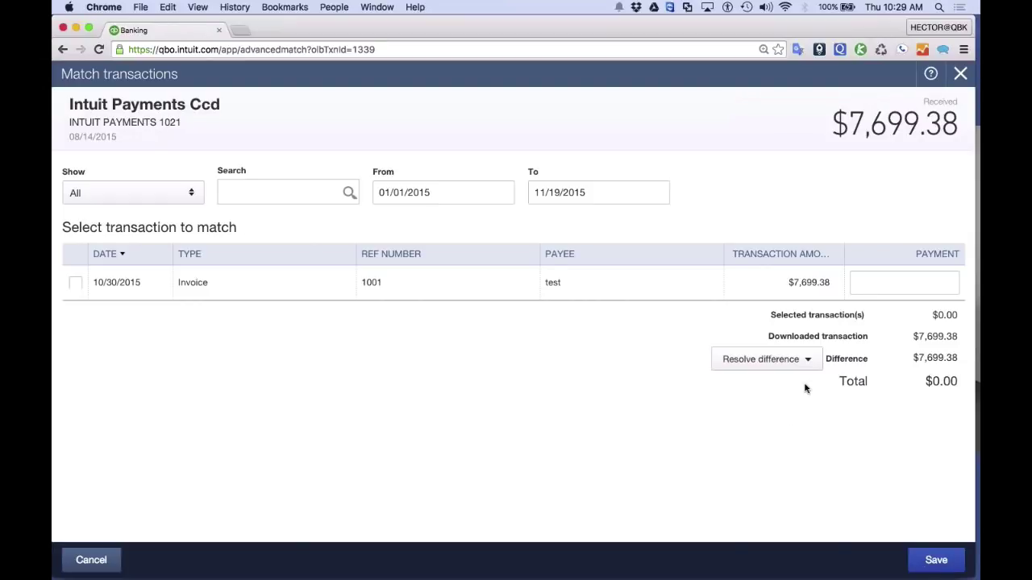
{"action": "left_click", "coordinate": [779, 360]}
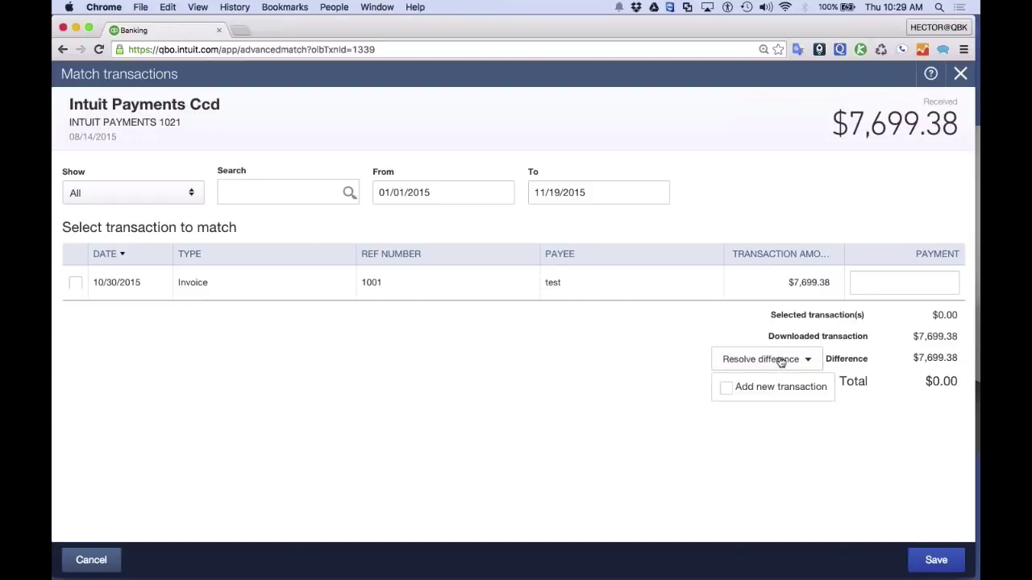
{"action": "left_click", "coordinate": [725, 389]}
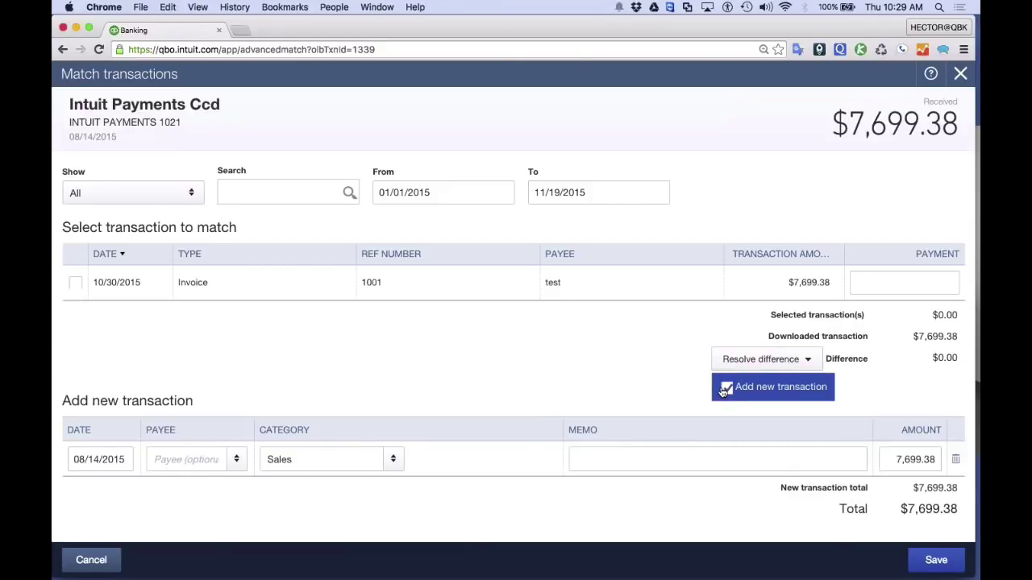
{"action": "left_click", "coordinate": [260, 461]}
{"action": "type", "text": "bank"}
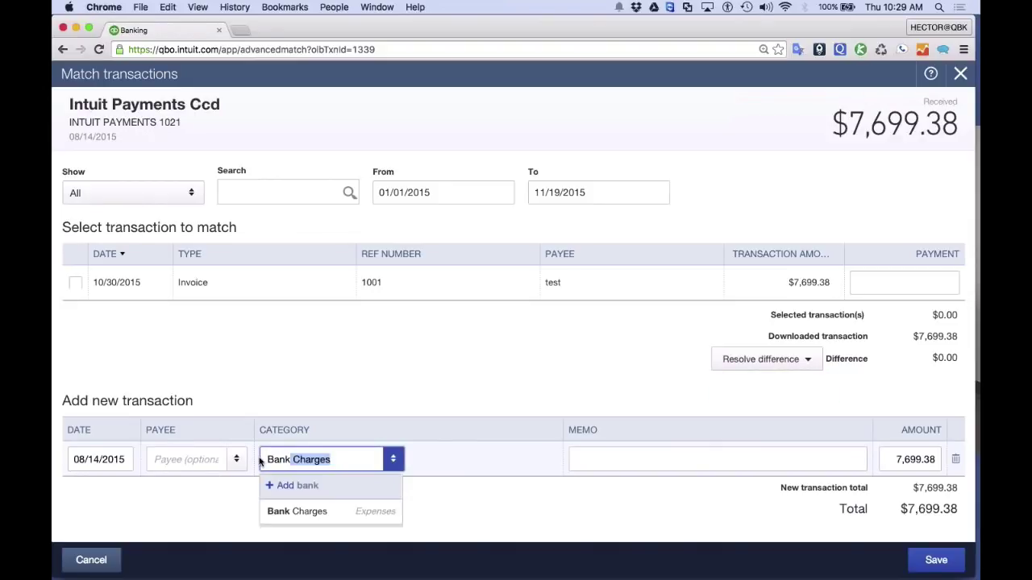
{"action": "left_click", "coordinate": [971, 433]}
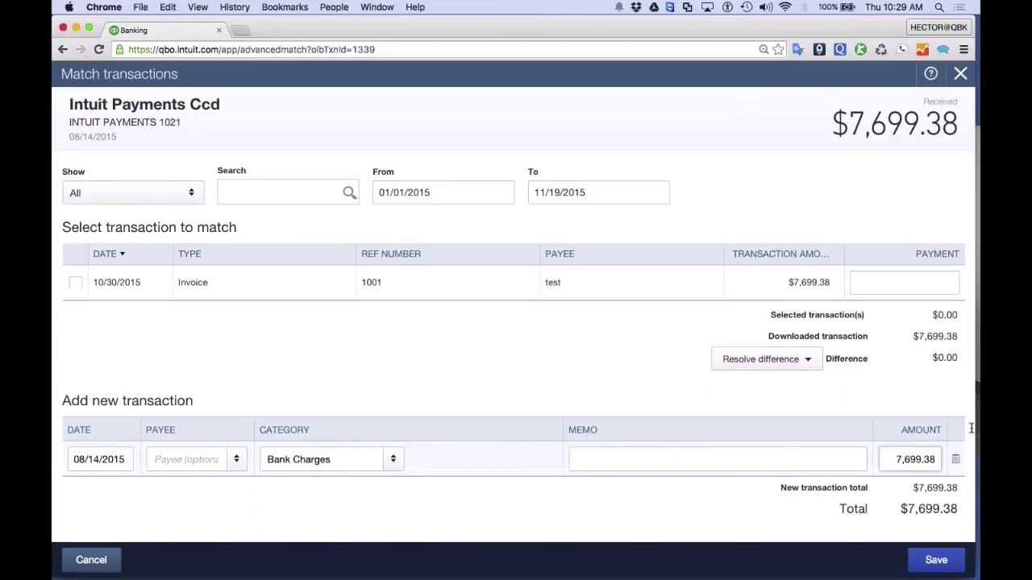
Set the Bank Charges line's amount to -20.00 and select the 10/30/2015 invoice for test as the match.
{"action": "left_click", "coordinate": [887, 461]}
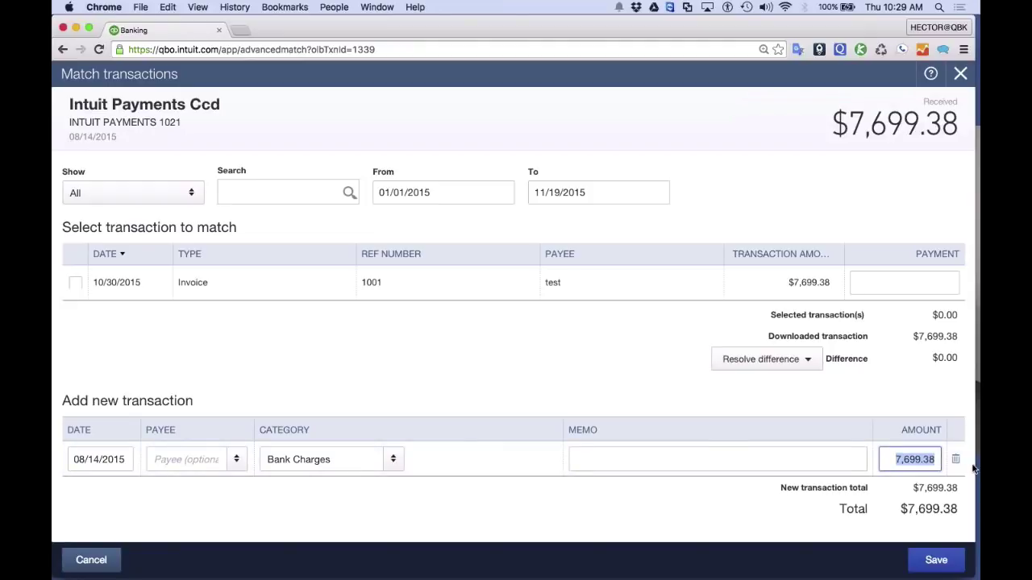
{"action": "type", "text": "-20"}
{"action": "key", "text": "Tab"}
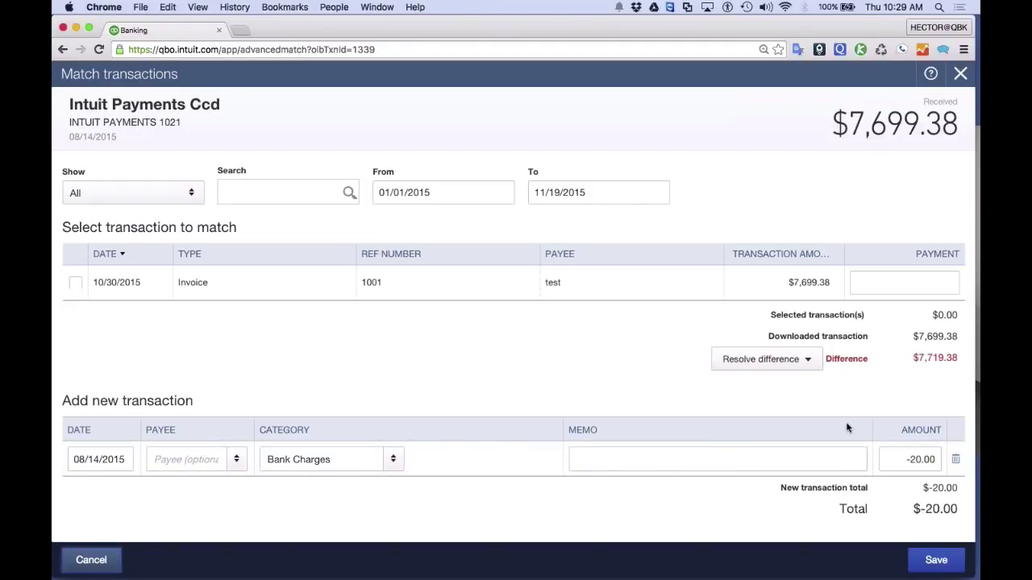
{"action": "left_click", "coordinate": [75, 284]}
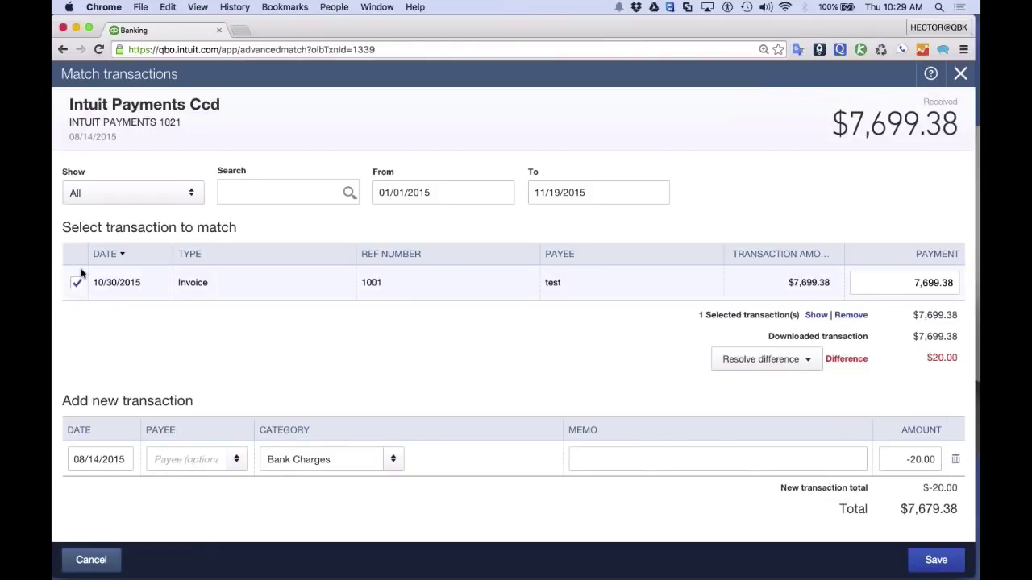